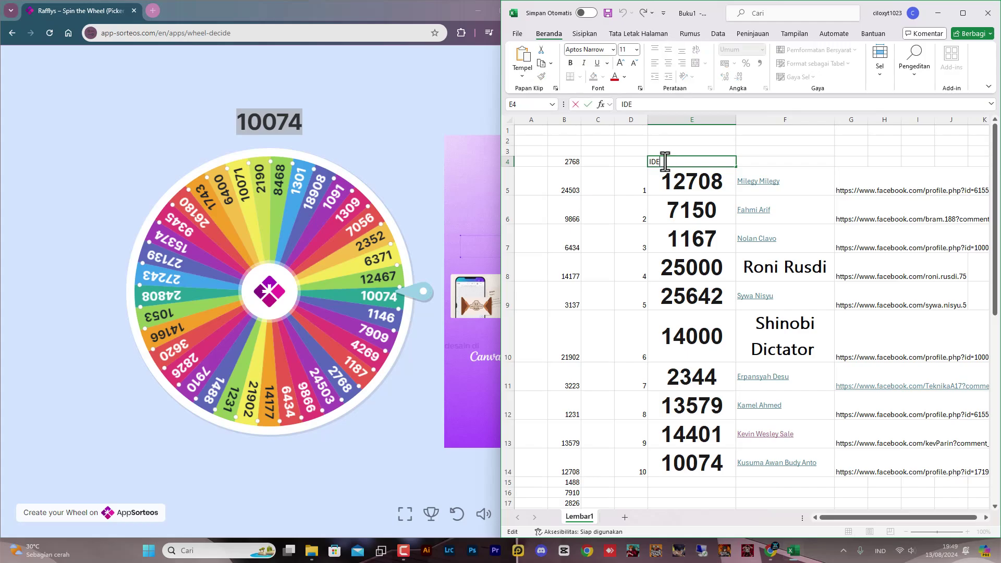
Enter the column headings "IDE" in E4 and "Nama Fb" in F4 above the winner list.
key("Return")
left_click(789, 161)
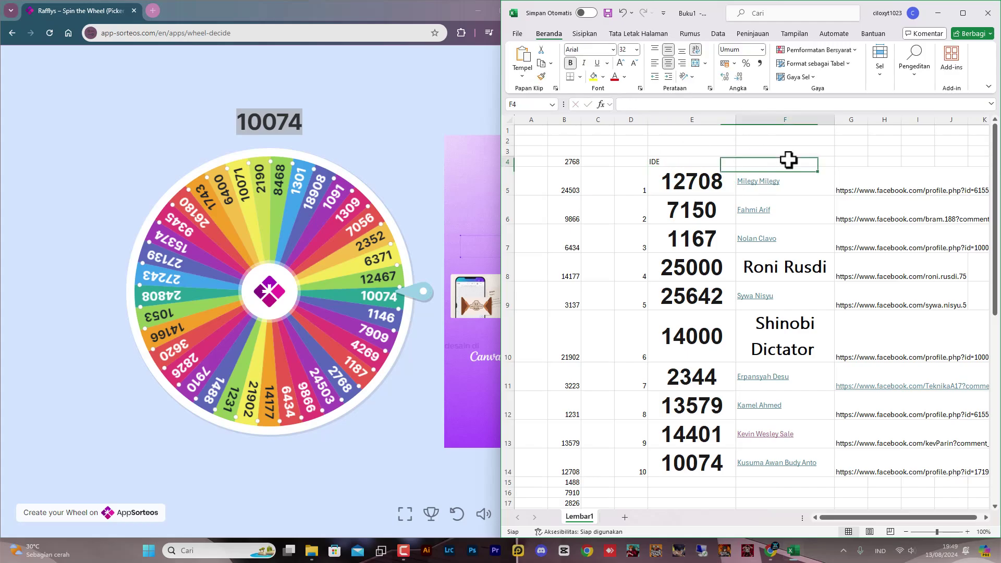
type("Nama Fb")
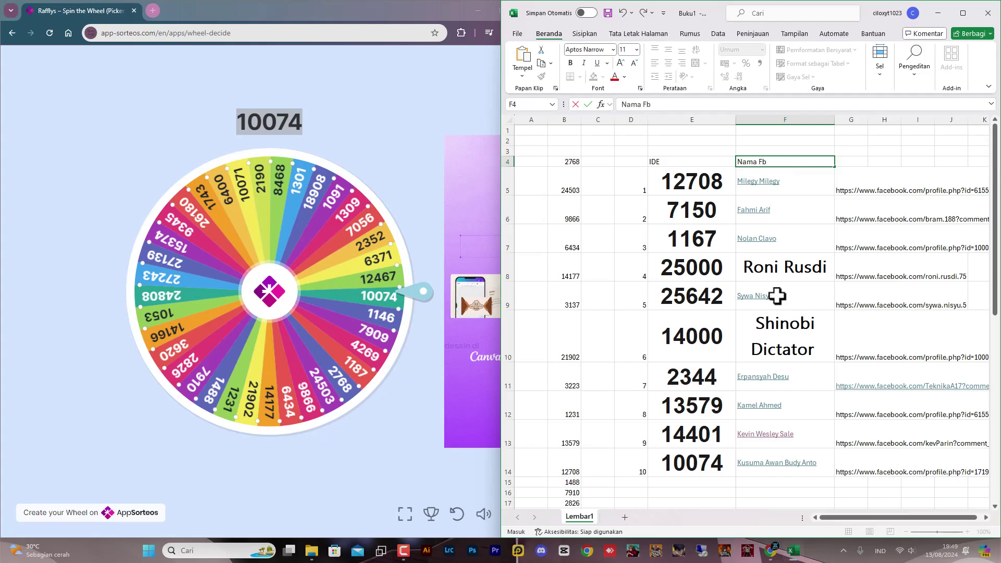
Switch to the Rafflys wheel in Chrome, maximize its window and show the list of drawn results.
key("alt+Tab")
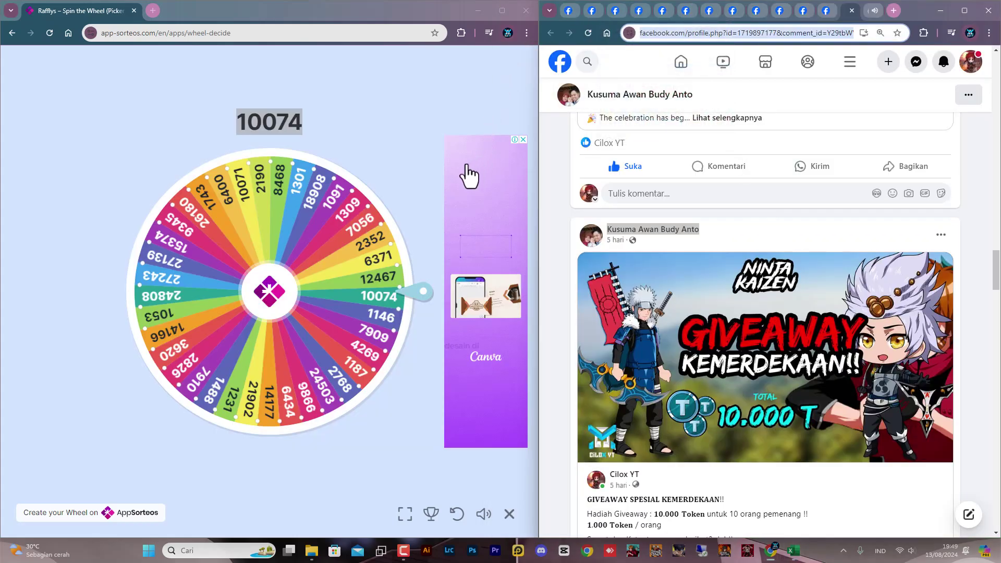
left_click_drag(415, 124, 431, 515)
left_click(431, 514)
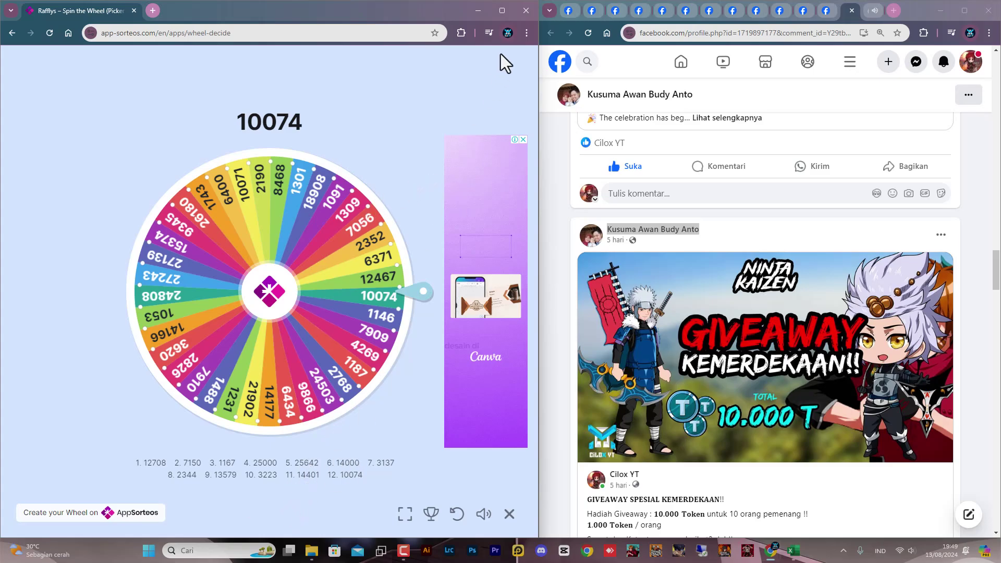
left_click(507, 7)
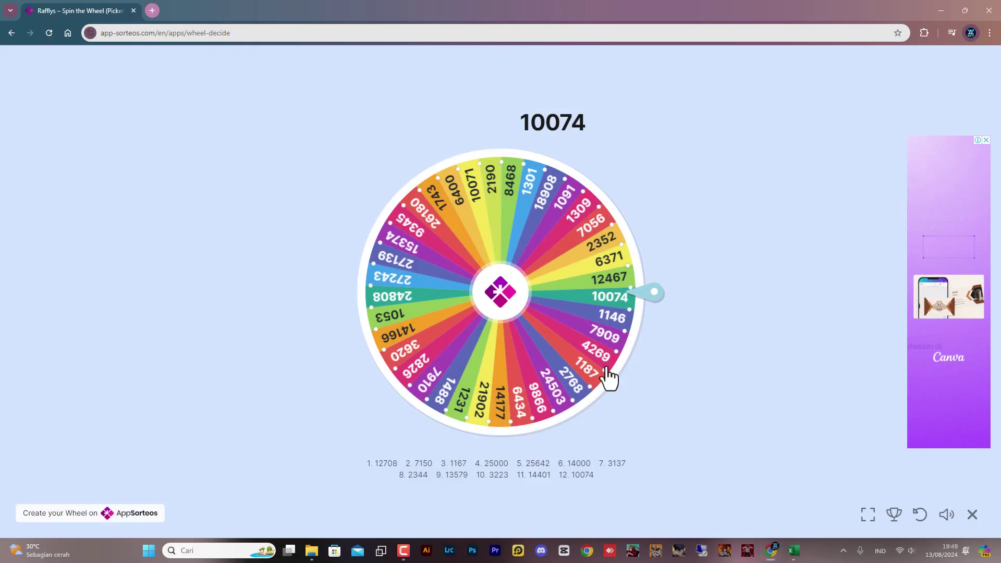
left_click(893, 513)
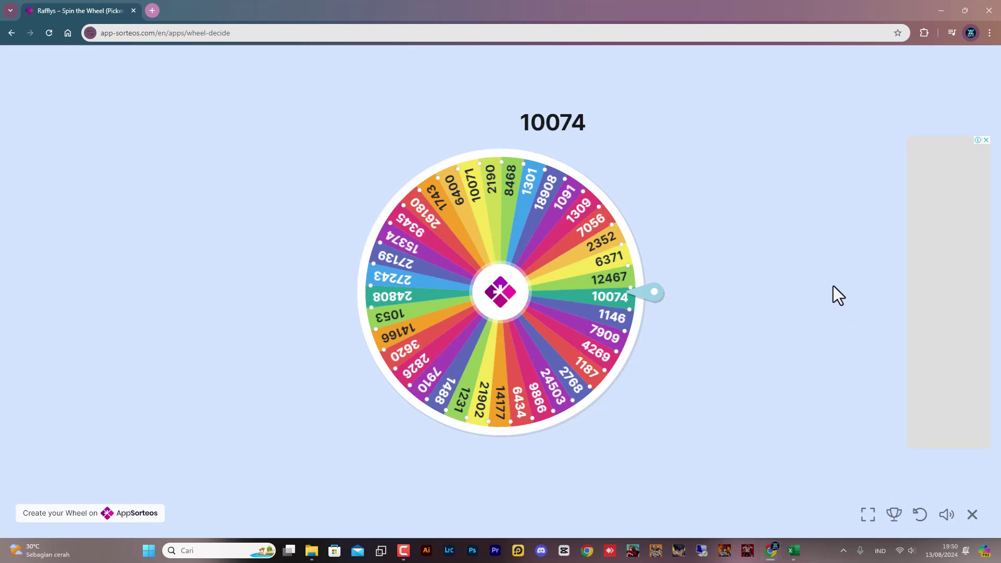
left_click(891, 514)
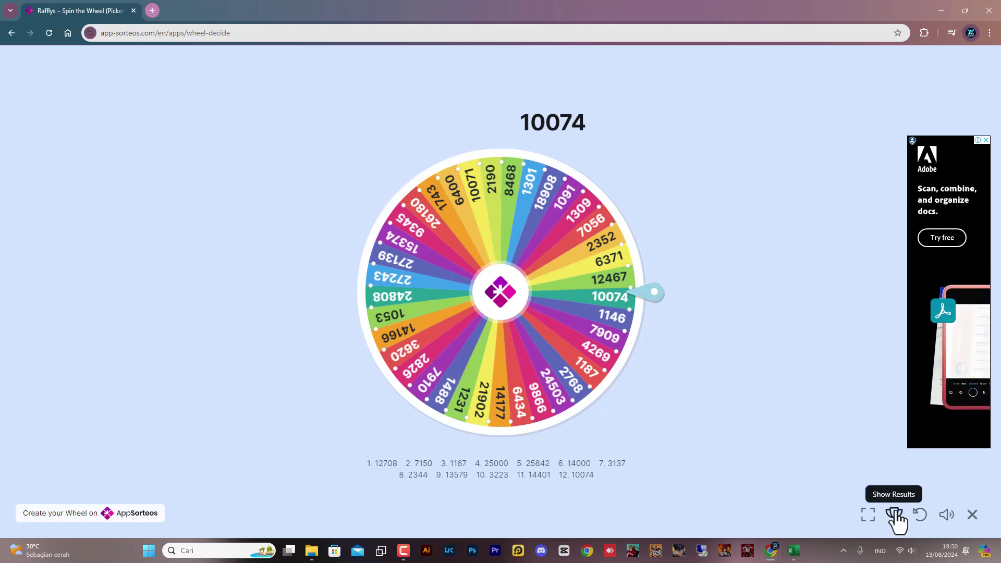
Switch to the maximized Excel workbook, apply all borders to D4:K14 and widen column G for the profile links.
left_click(794, 551)
left_click(964, 11)
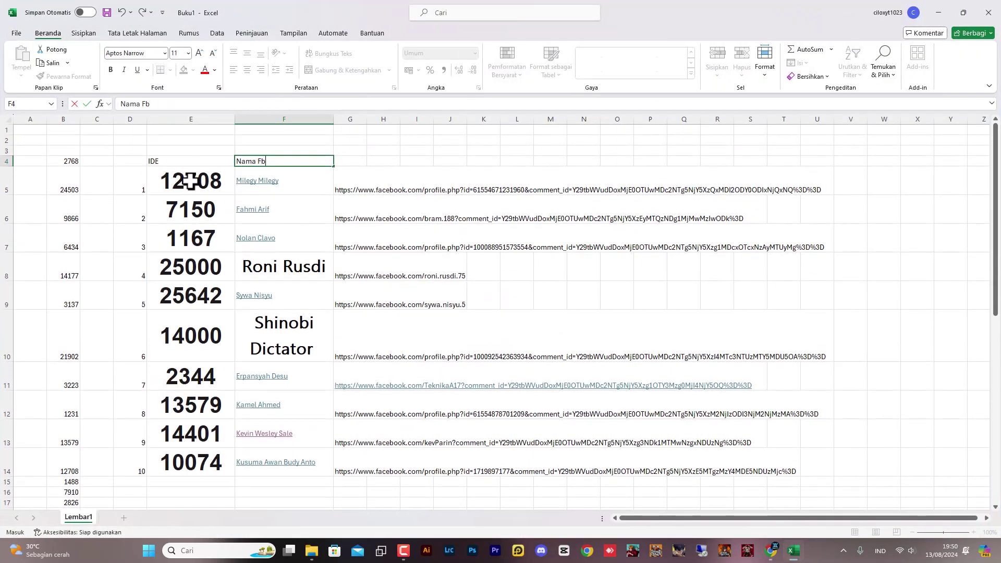
left_click_drag(134, 160, 496, 463)
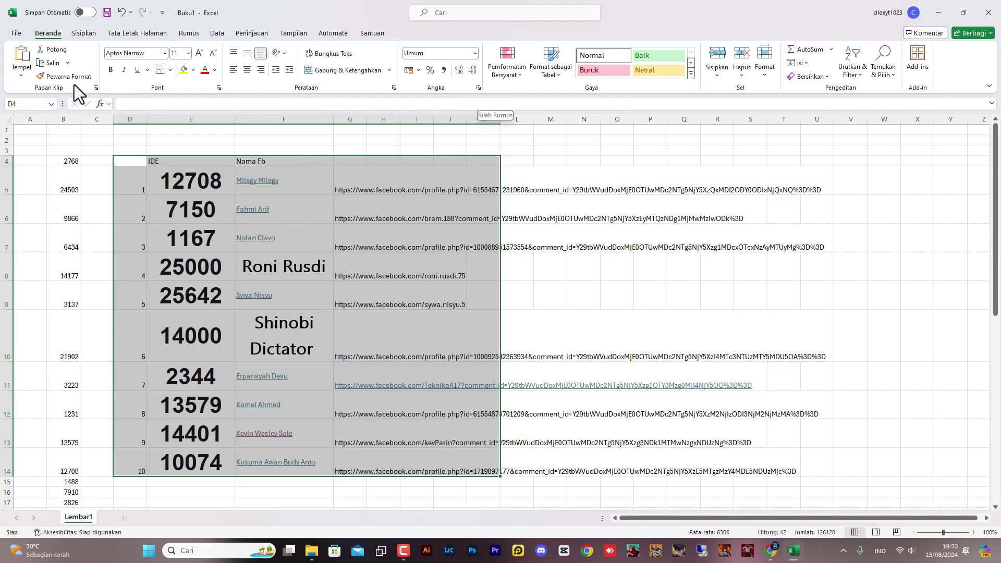
left_click(215, 72)
left_click(216, 73)
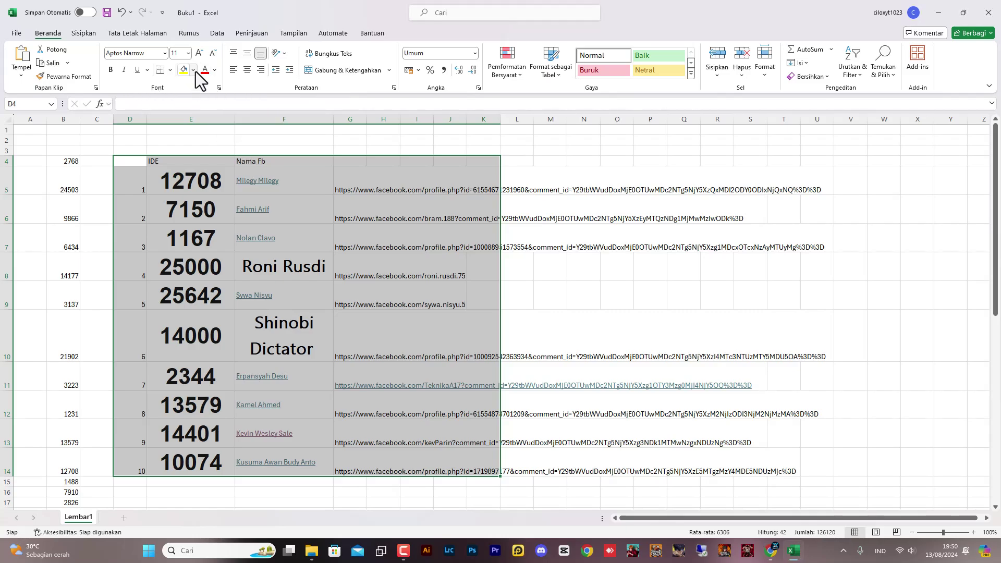
left_click(193, 70)
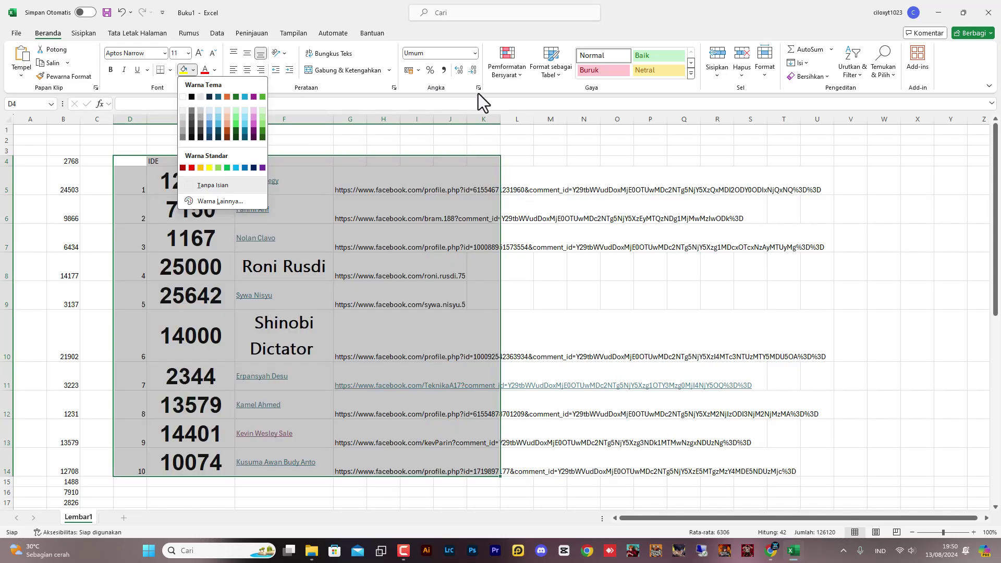
left_click(334, 90)
left_click(170, 70)
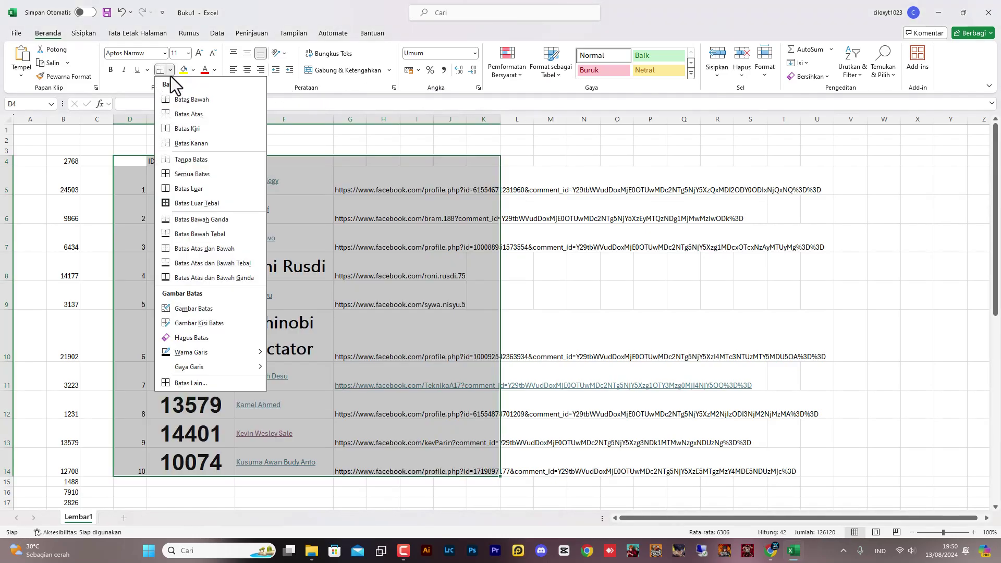
left_click(200, 175)
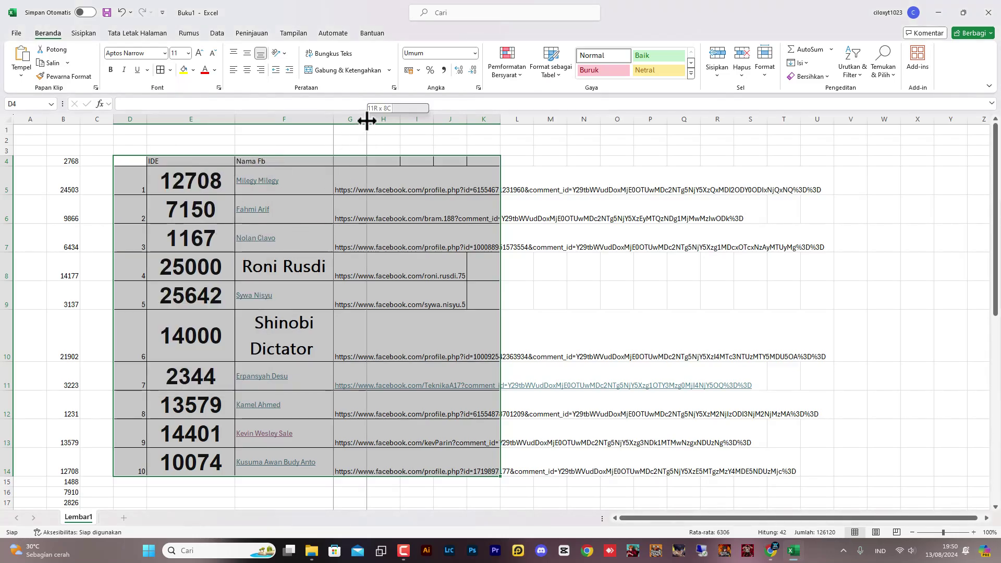
left_click_drag(366, 118, 563, 119)
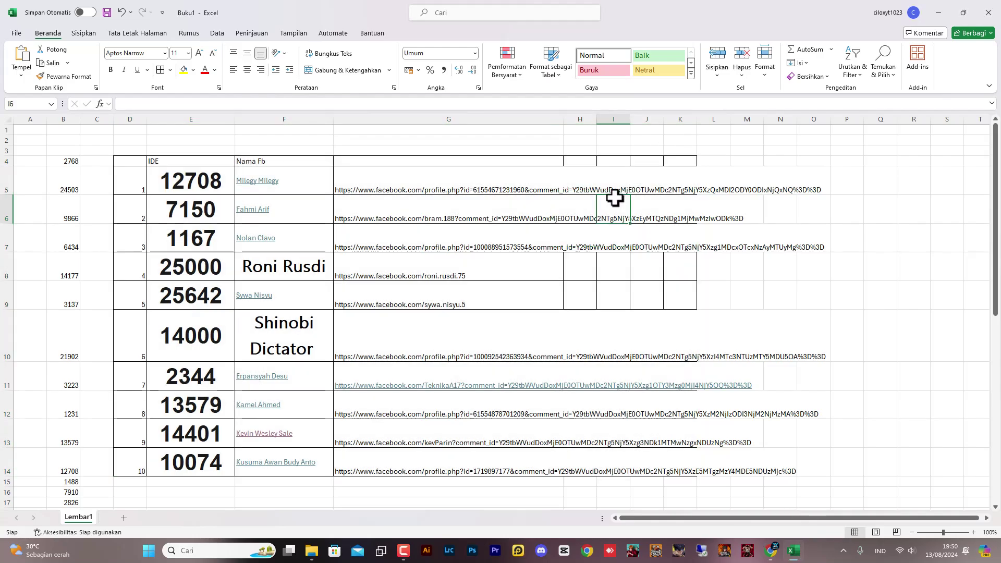
left_click(614, 201)
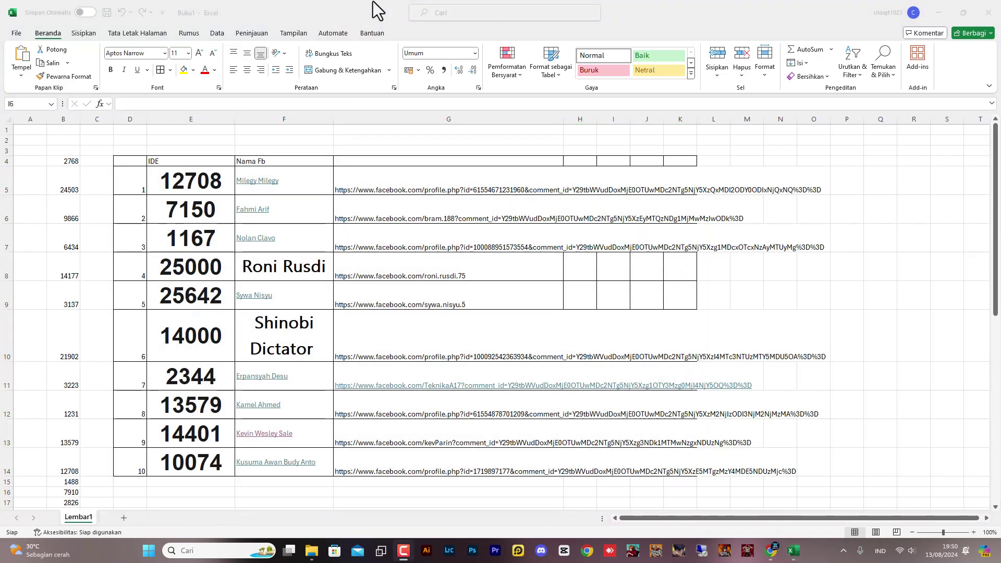
Enter the title "PEMENANG GIVEAWAY 1000 TOKEN NINJA KAIZEN" in cell F3 above the table.
left_click(262, 148)
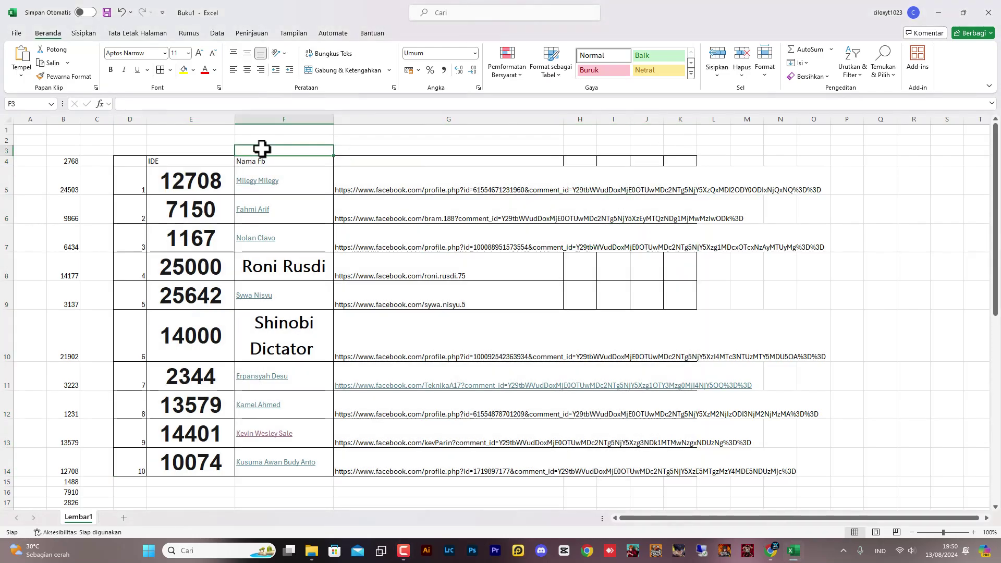
type("PEMENANG GI")
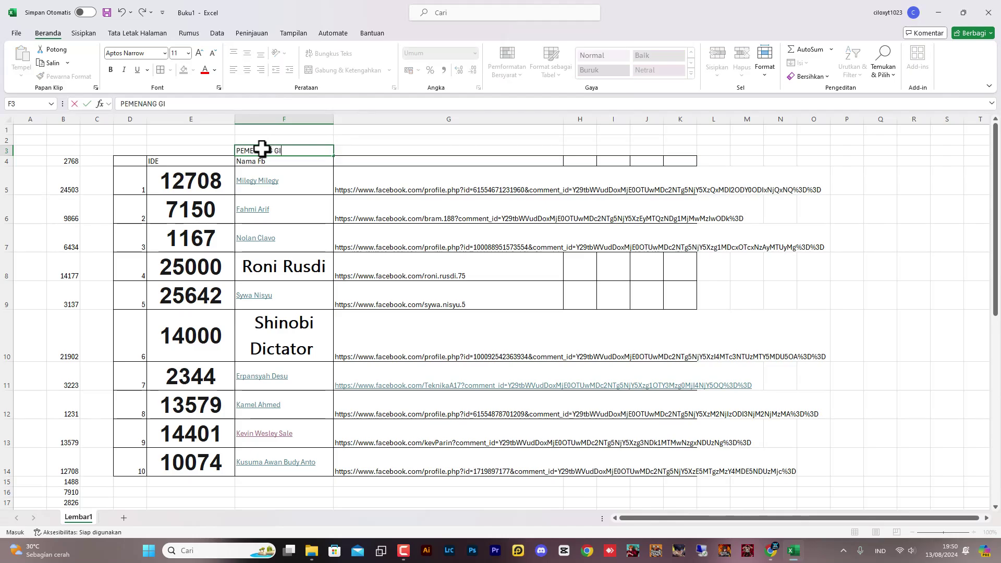
type("VEAWAY 1000 tOKE")
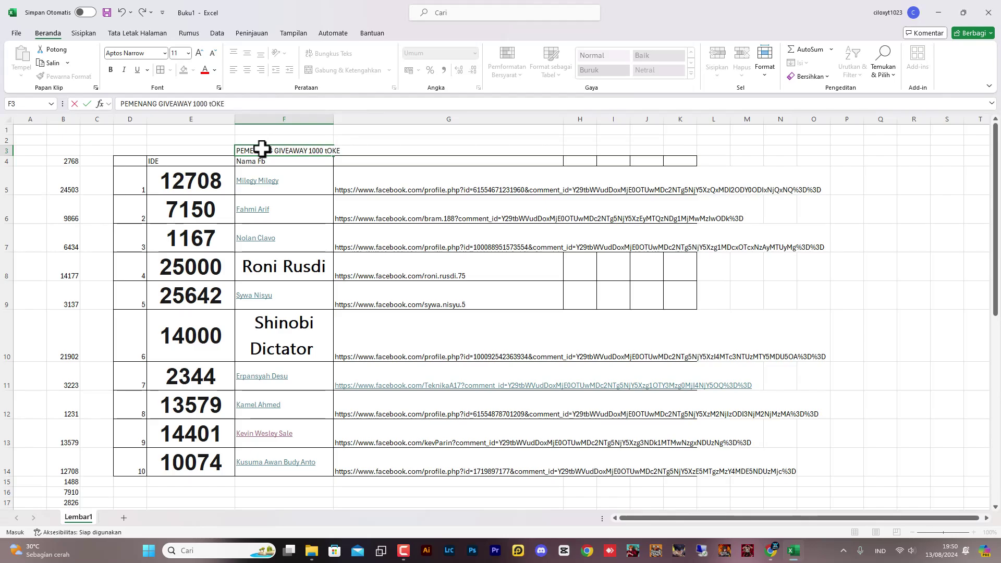
key("BackSpace")
key("BackSpace")
key("BackSpace")
type("NINJA KAIZEN")
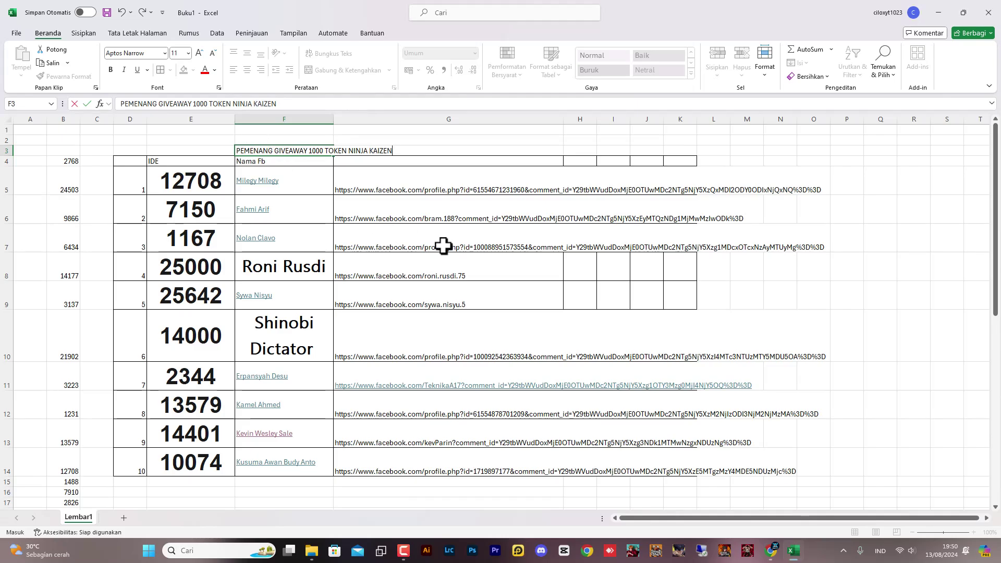
Switch to the Facebook window in Chrome and bring up the fourth winner's profile (ID 25000).
key("alt")
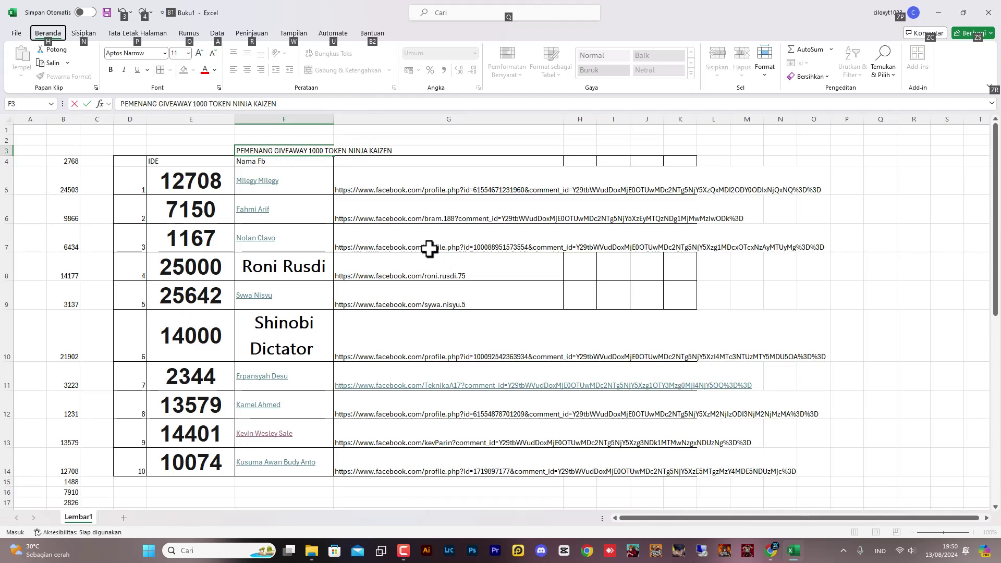
key("alt+Tab")
key("alt+Tab")
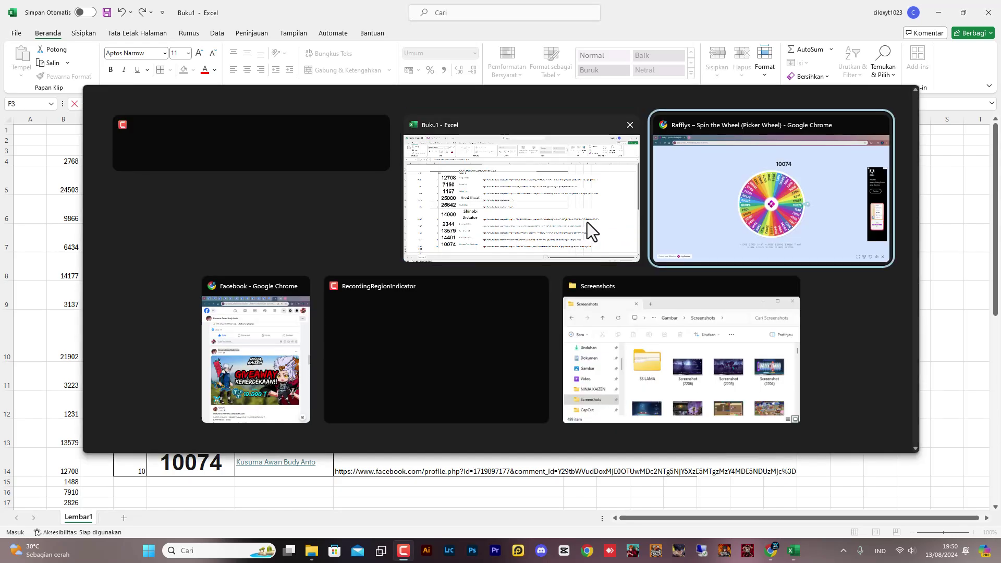
key("alt+Tab")
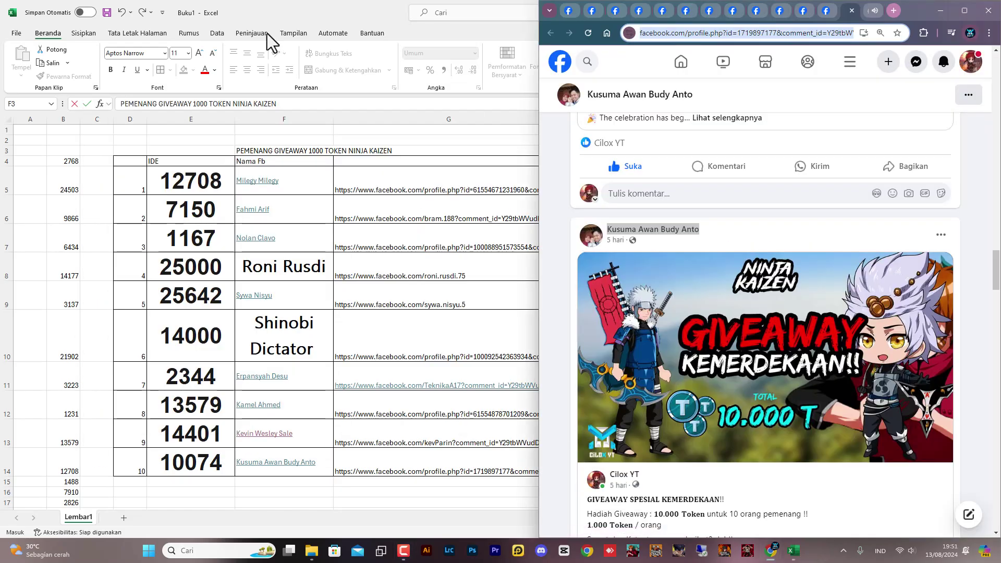
left_click(591, 12)
left_click(608, 9)
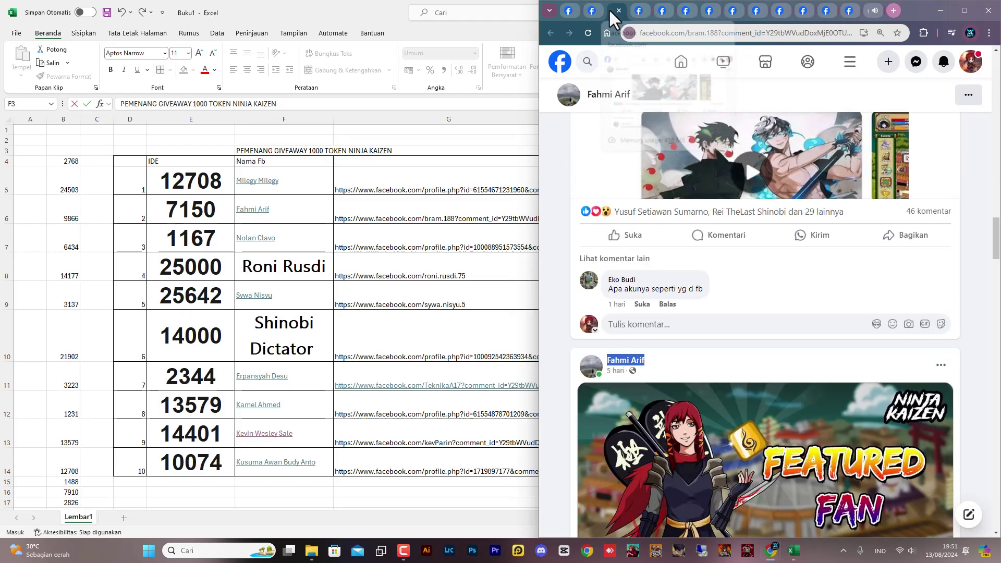
left_click(635, 11)
left_click(662, 15)
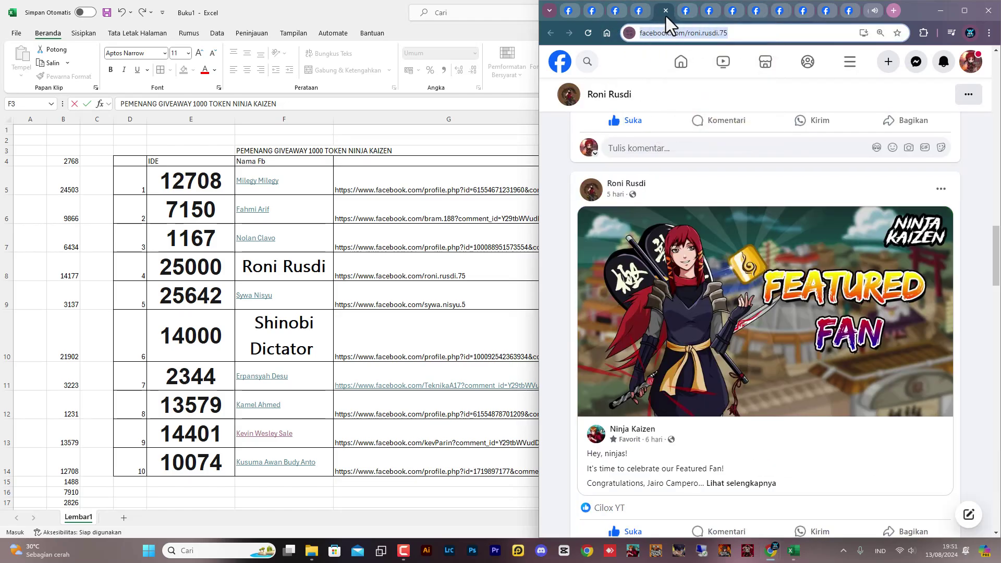
Copy the fourth winner's linked name from their giveaway post and paste it over cell F8 in Excel.
scroll(696, 150, "up", 15)
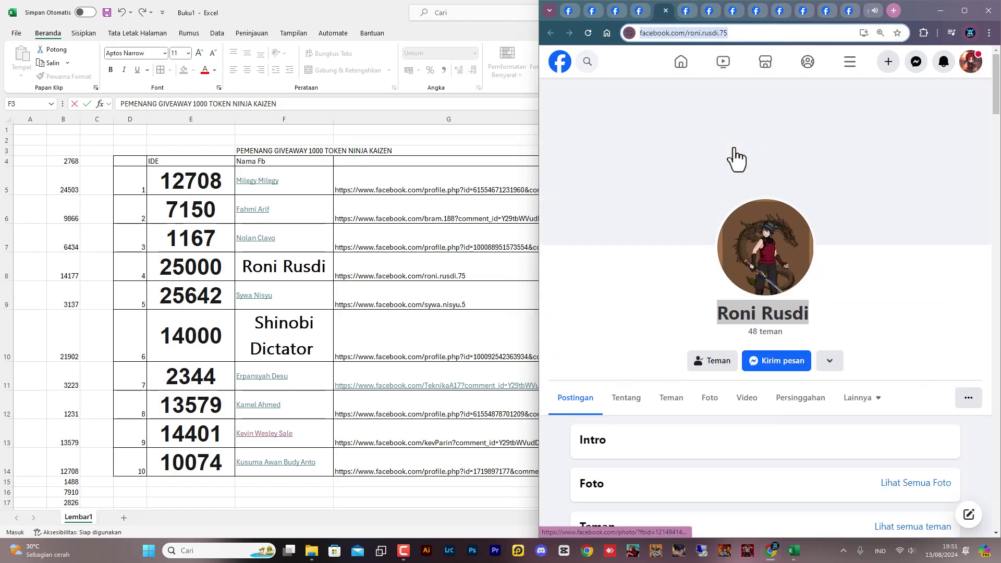
scroll(734, 151, "down", 10)
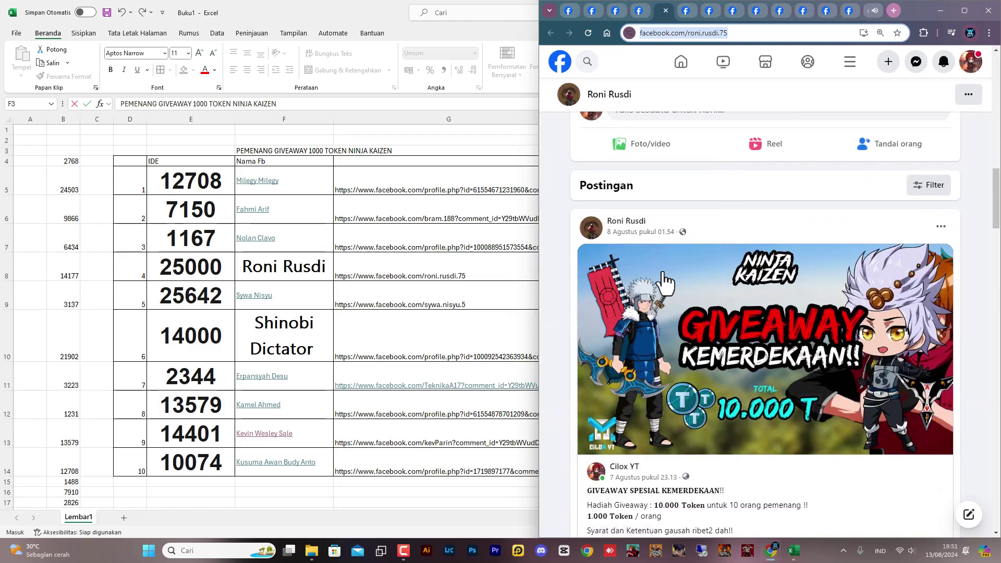
scroll(666, 282, "down", 6)
scroll(648, 229, "up", 6)
left_click_drag(649, 219, 608, 220)
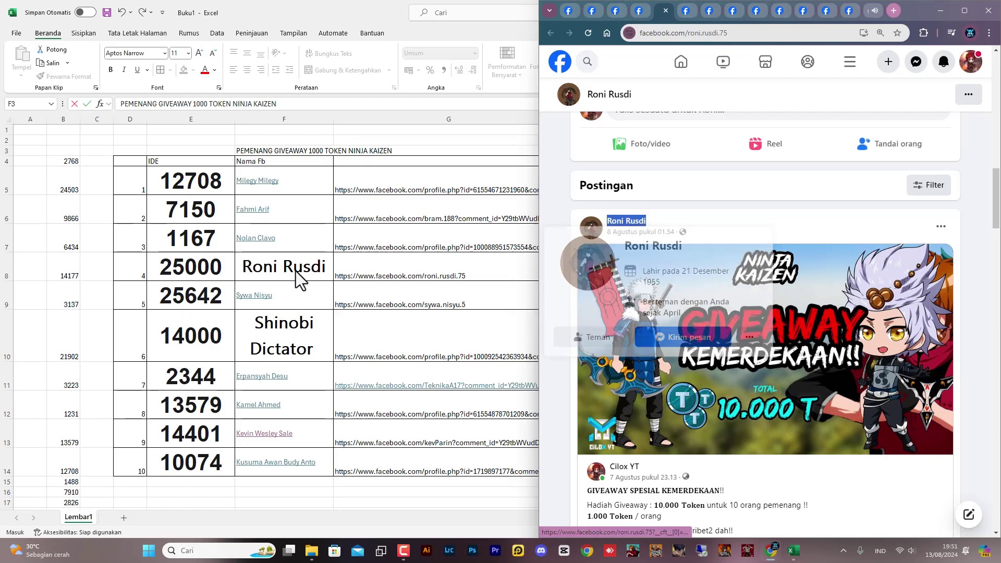
left_click_drag(300, 279, 279, 273)
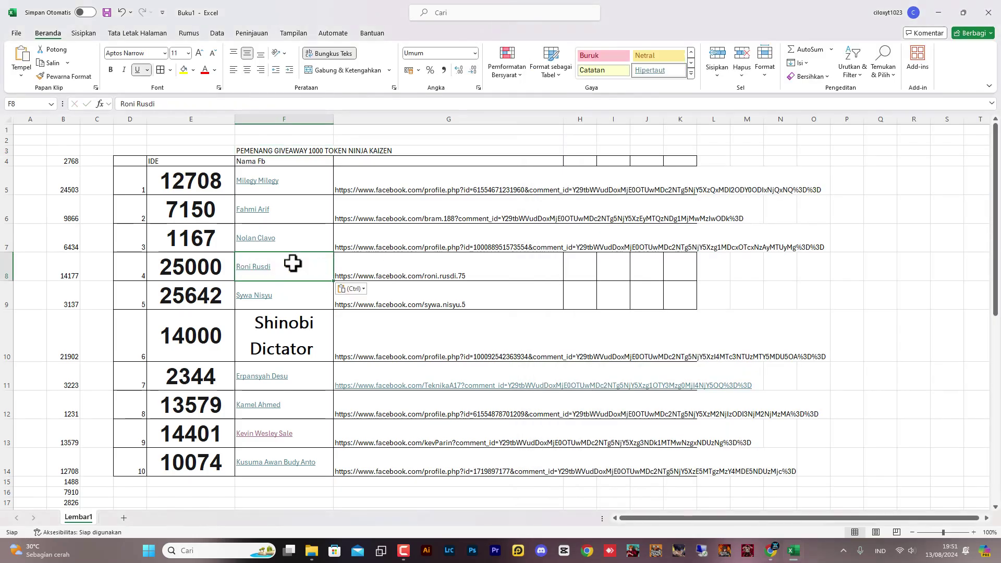
Copy the sixth winner's linked name from their Facebook post and paste it over cell F10 in Excel.
key("alt+Tab")
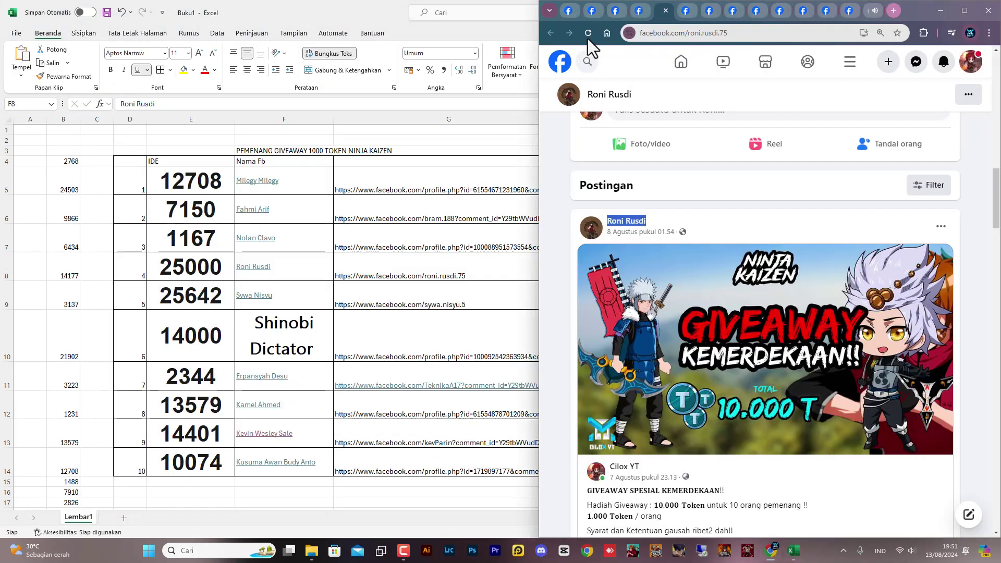
left_click(691, 14)
left_click(709, 14)
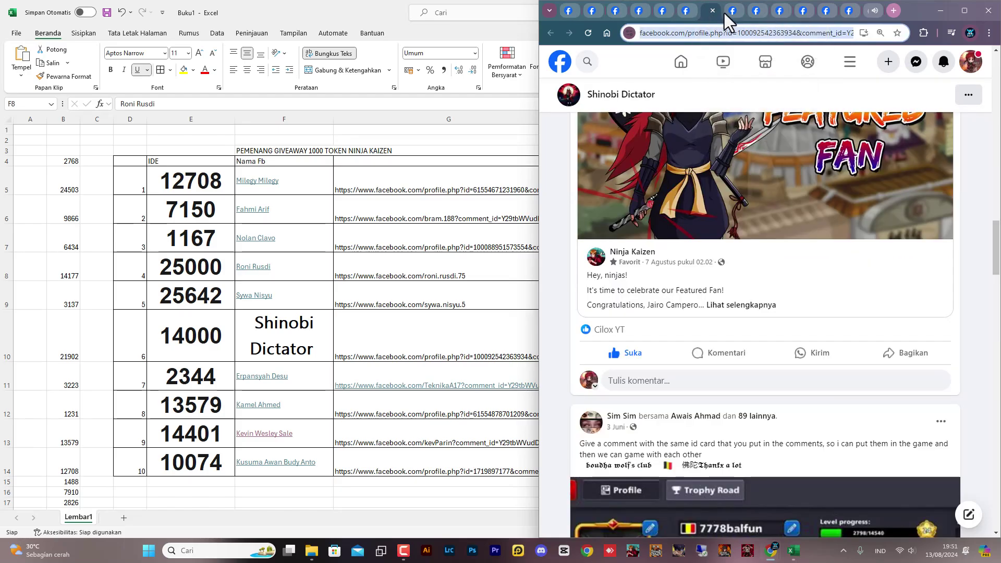
scroll(696, 296, "down", 3)
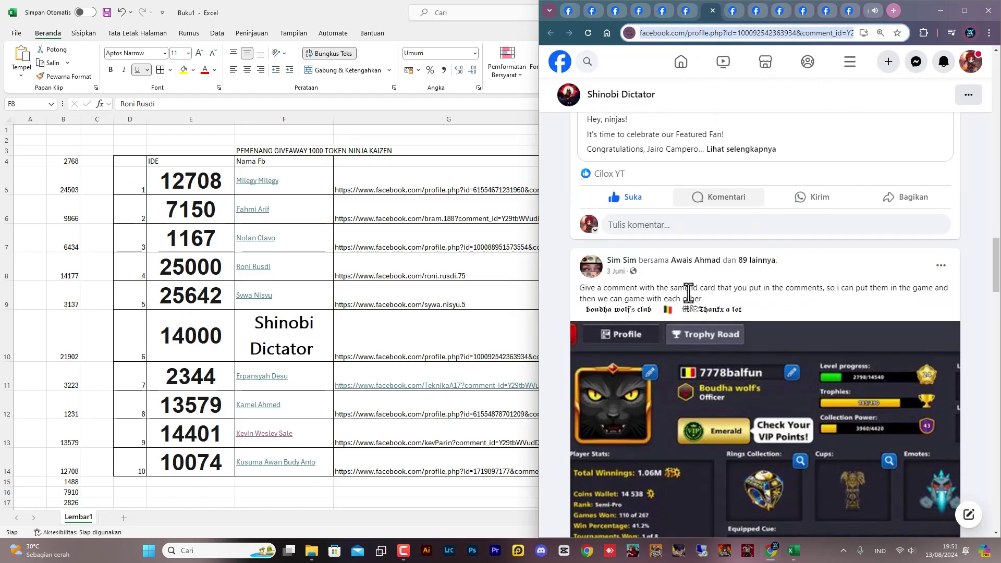
scroll(649, 274, "up", 7)
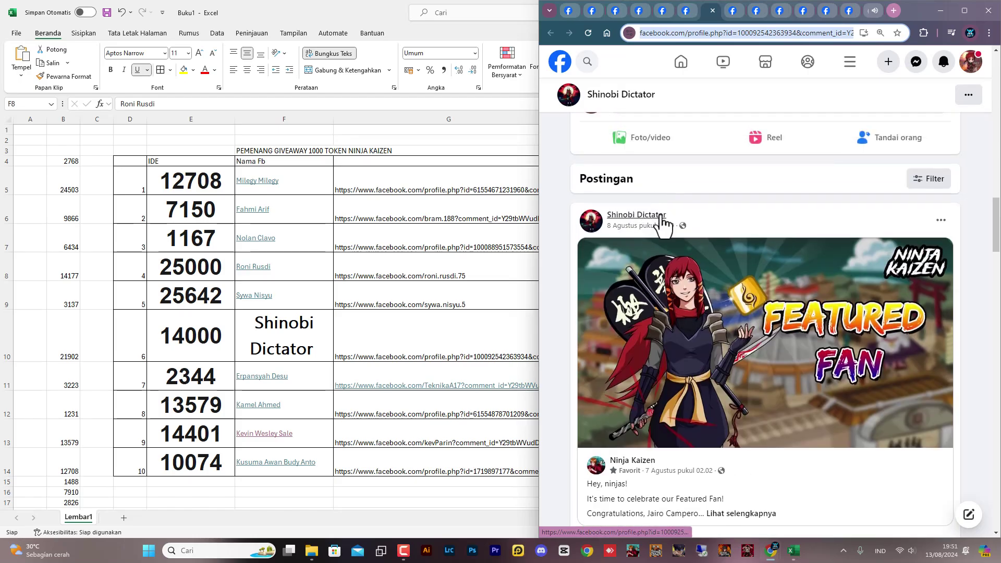
left_click_drag(669, 214, 607, 214)
key("ctrl+c")
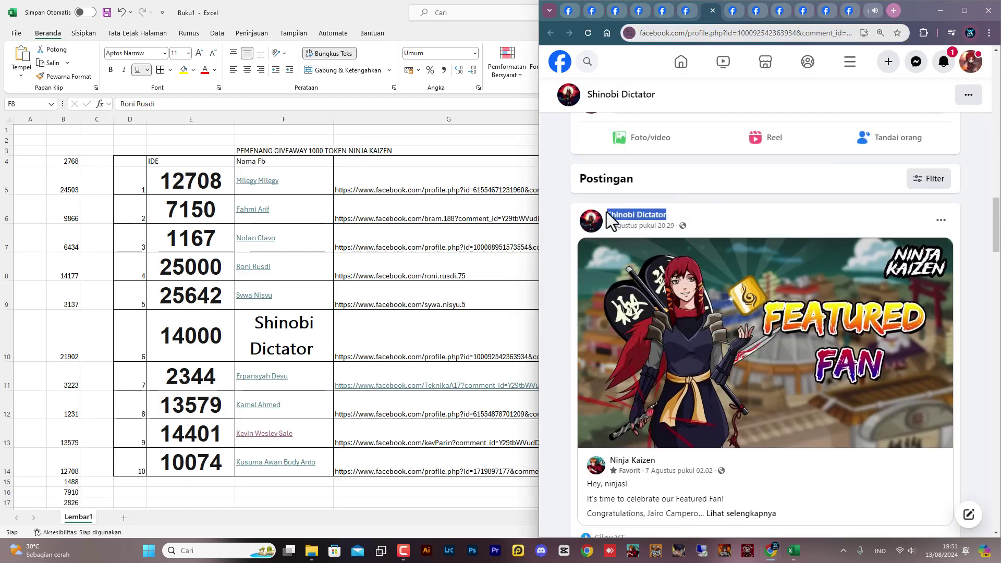
left_click(310, 342)
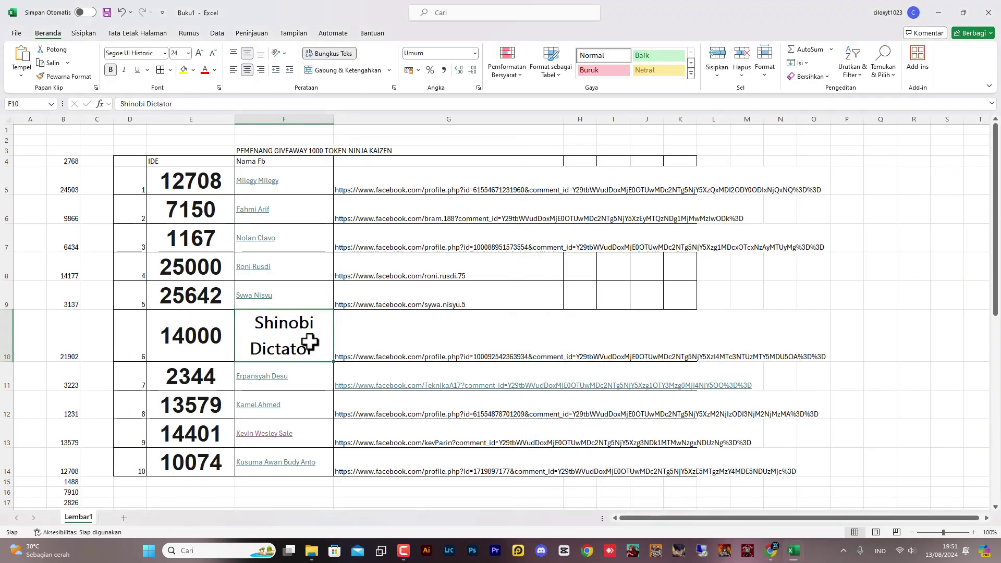
key("ctrl+v")
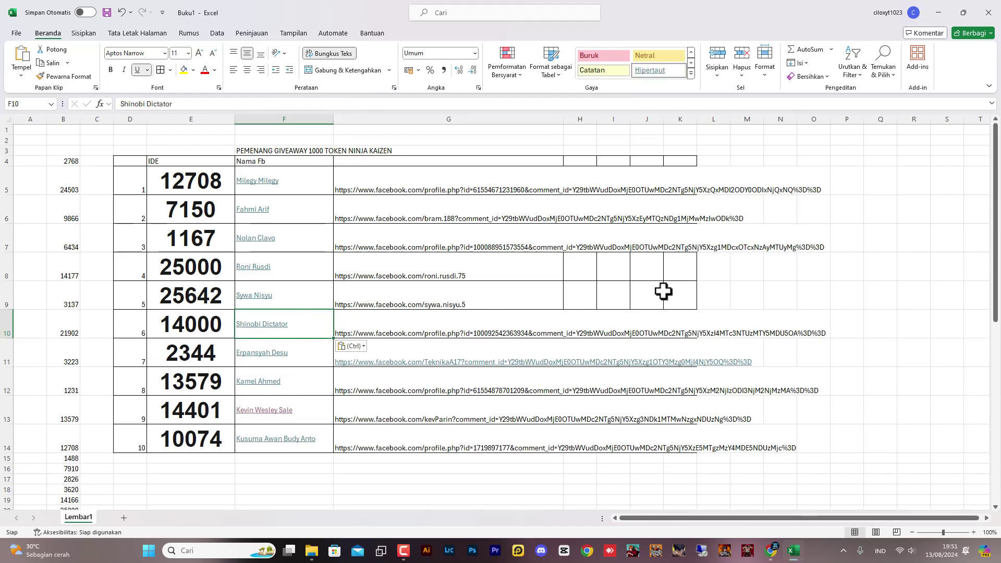
Widen column G, which holds the winners' profile links, slightly.
left_click_drag(563, 125, 579, 122)
left_click_drag(489, 192, 509, 426)
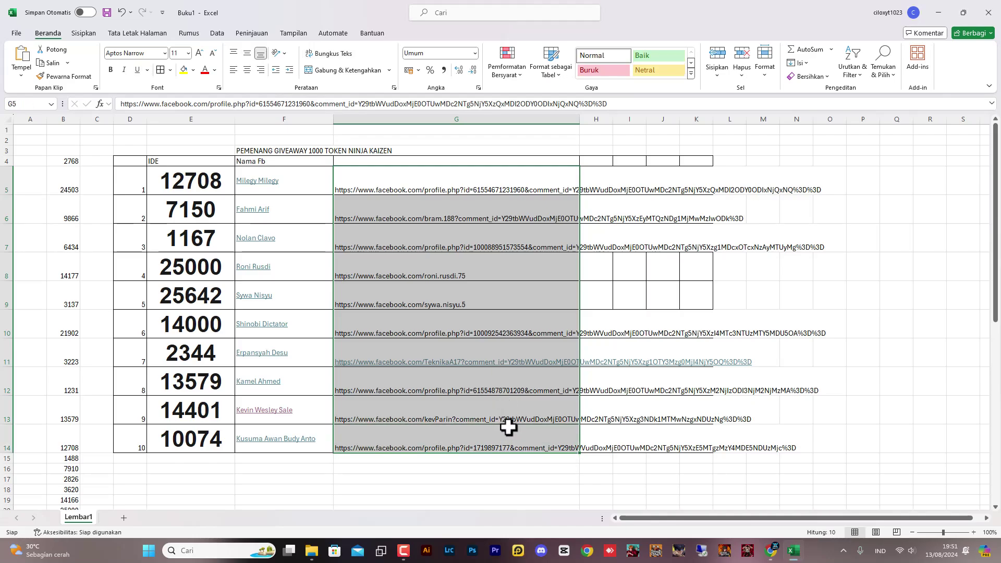
left_click(880, 218)
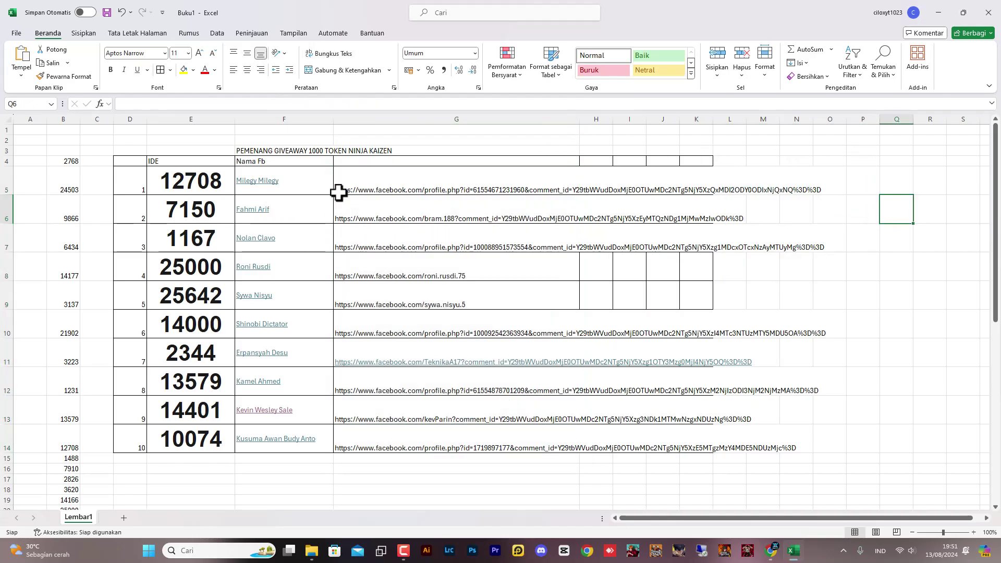
Center the row numbers and winner IDs in D5:E14 both horizontally and vertically.
left_click_drag(143, 180, 217, 441)
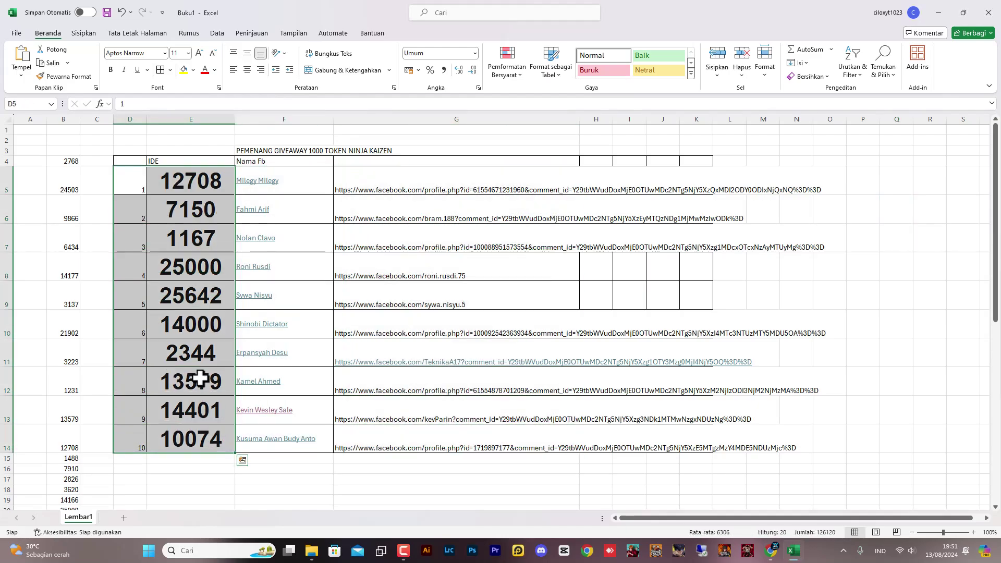
left_click(242, 71)
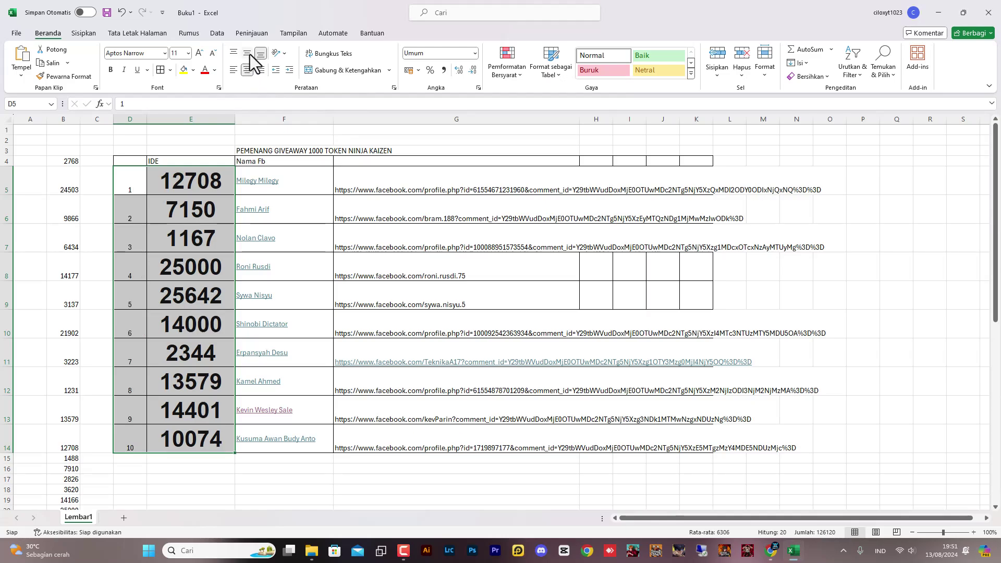
left_click(248, 54)
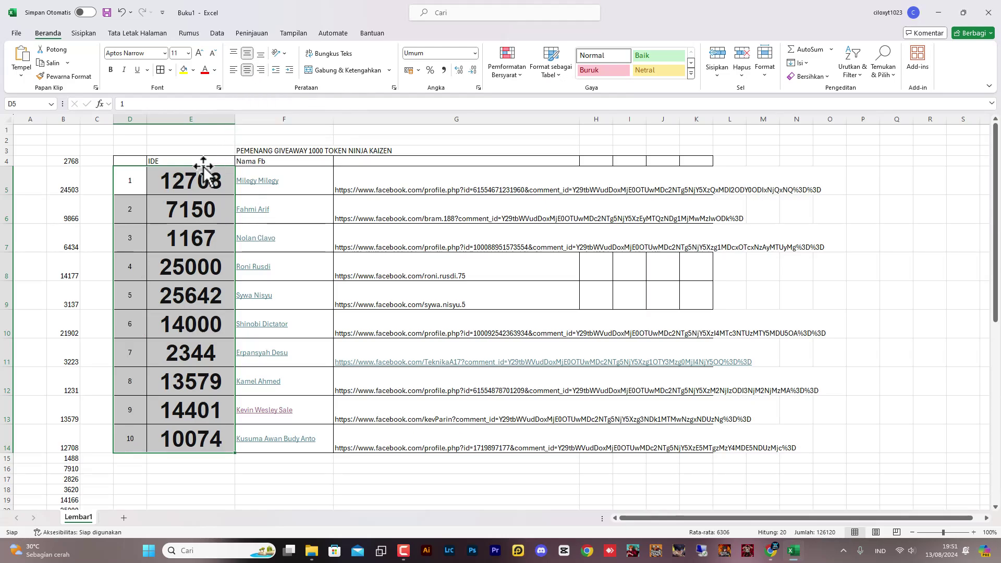
left_click(185, 161)
Make the giveaway title in row 3 bold and enlarge its font to size 22.
left_click(275, 150)
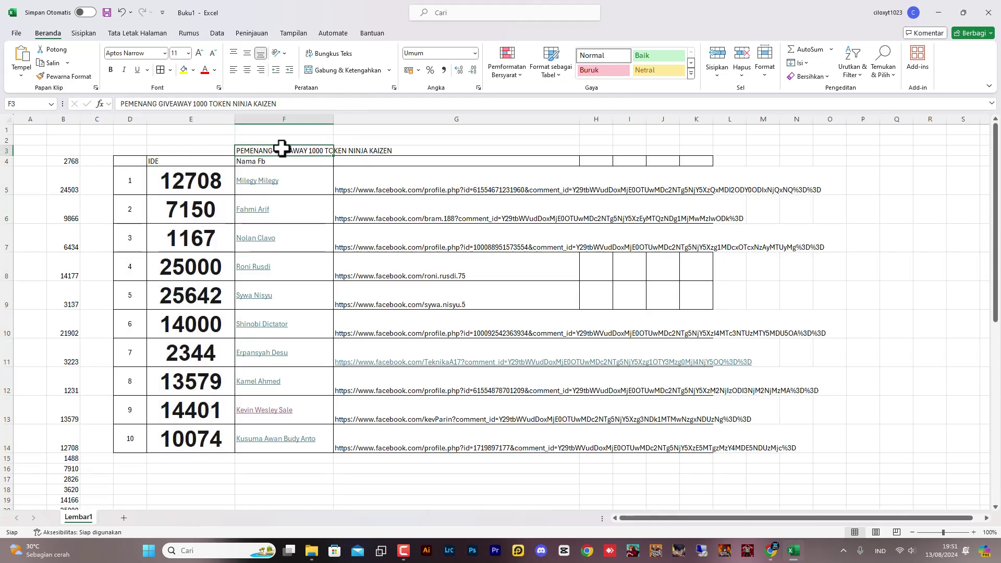
left_click_drag(248, 150, 393, 150)
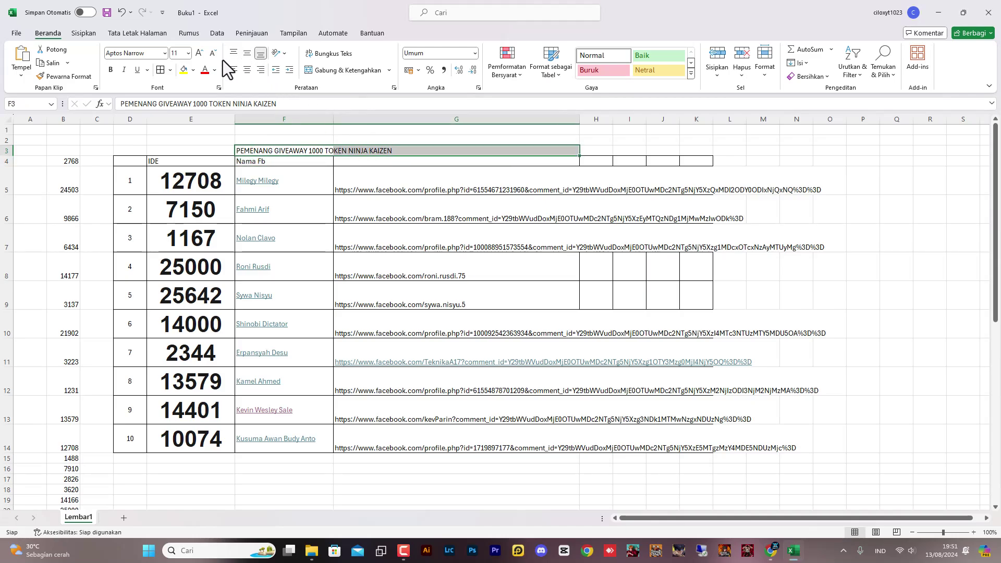
left_click(110, 69)
left_click(198, 54)
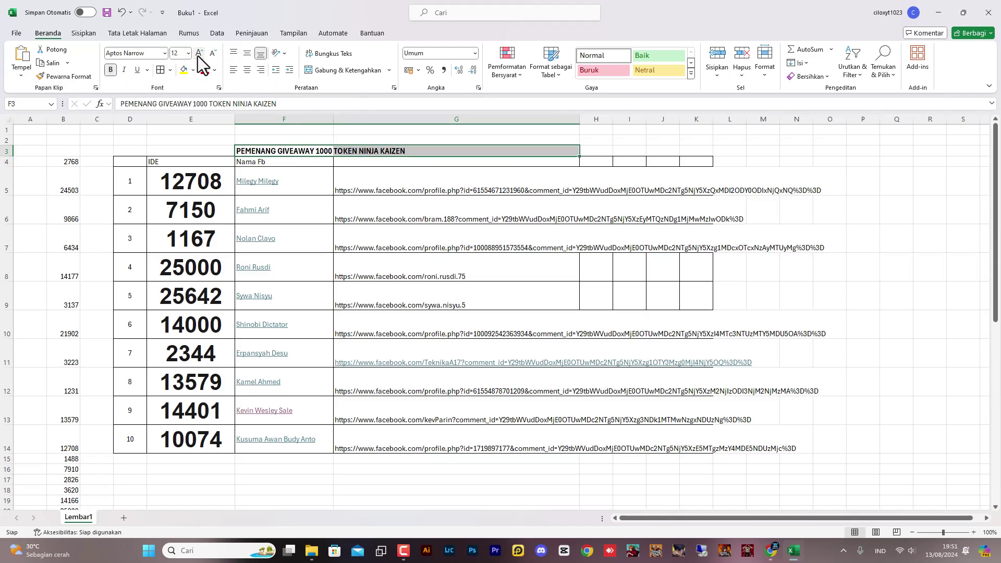
left_click(199, 54)
left_click(199, 54)
left_click(198, 53)
left_click(199, 53)
left_click(198, 54)
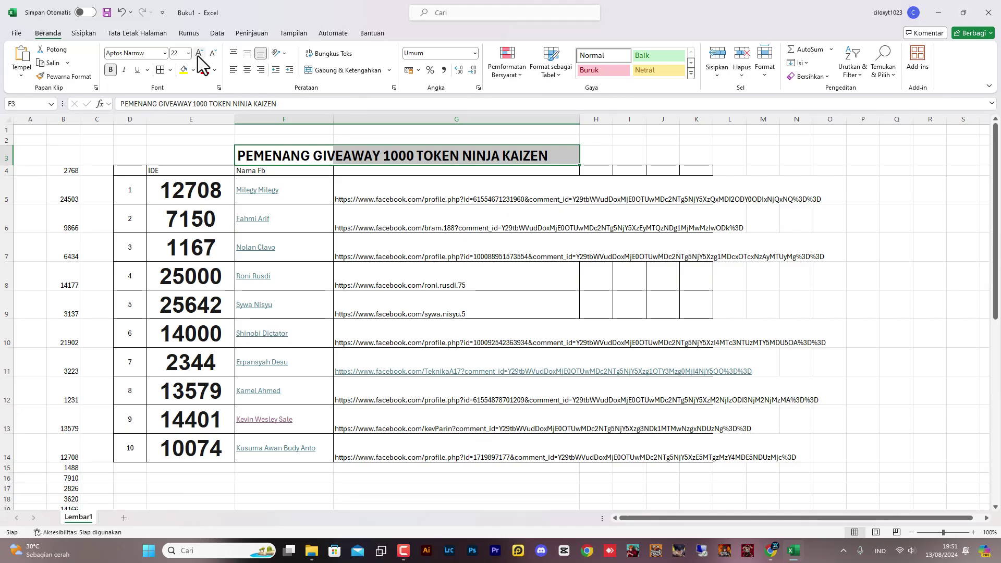
Enter "HADIAH DIKIRIMKAN TANGGAL\" in cell F16 and "14 AGUSTUS 2024" in cell F17 below the table.
scroll(568, 224, "down", 2)
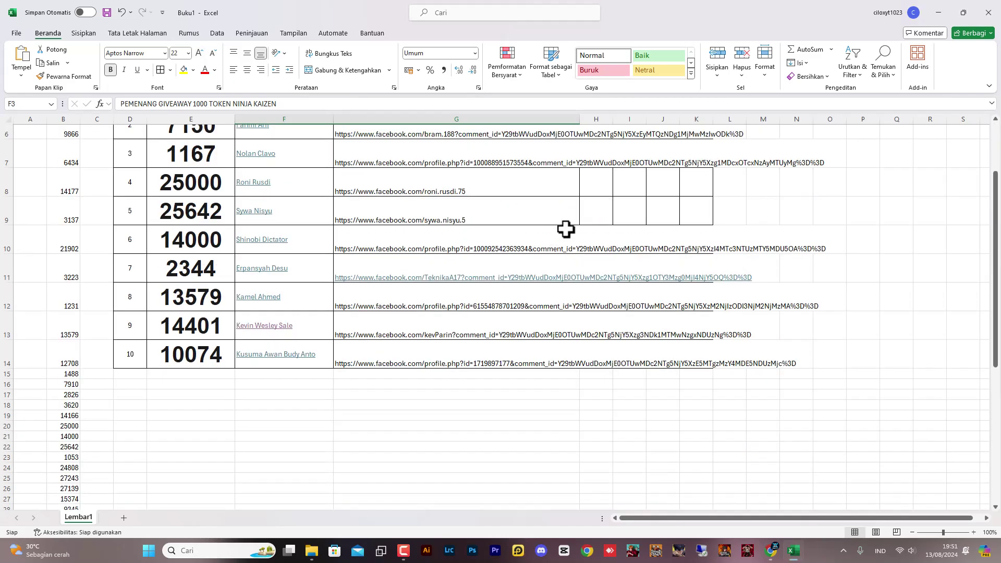
left_click(286, 382)
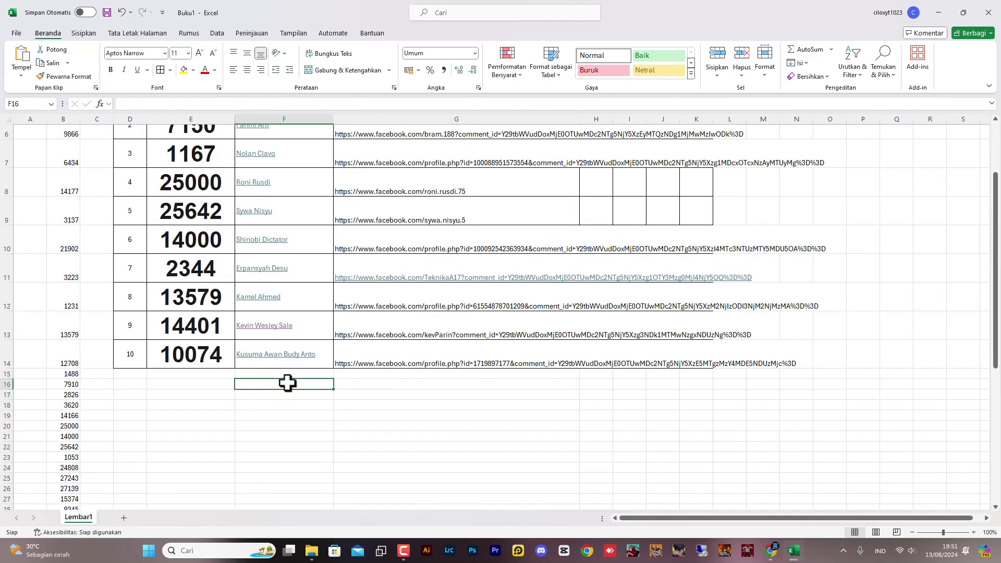
type("h")
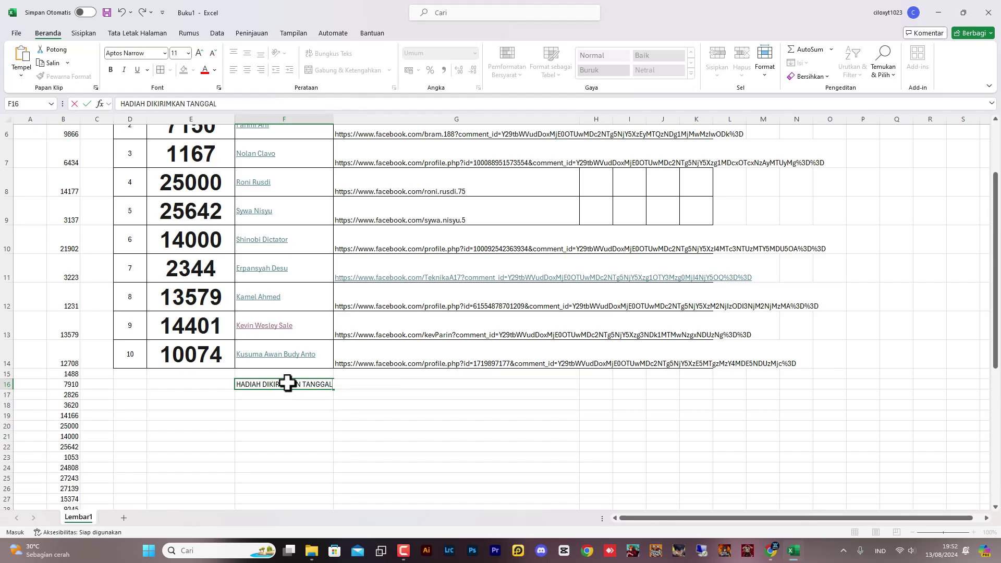
type("\\")
key("Return")
type("14 AGUSTUS")
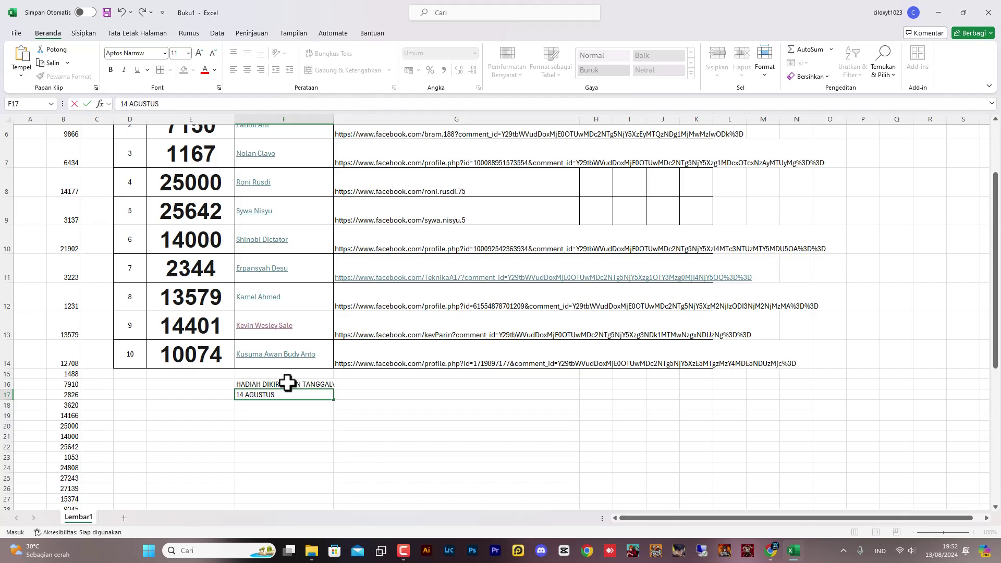
type(" 2024")
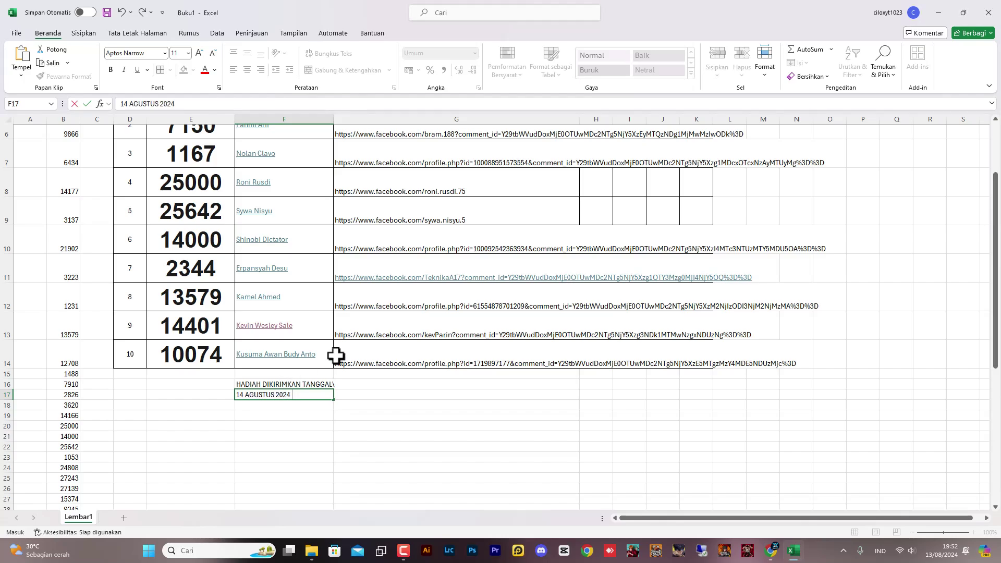
left_click(298, 385)
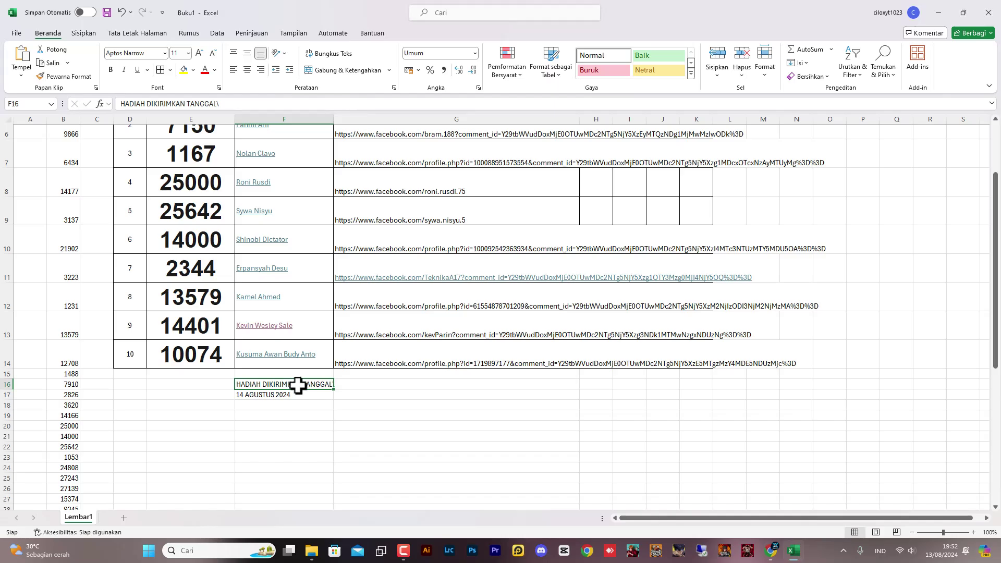
Enter the English note "REWARDS SENT ON 14TH AUGUST 2024" in cell G16.
double_click(367, 387)
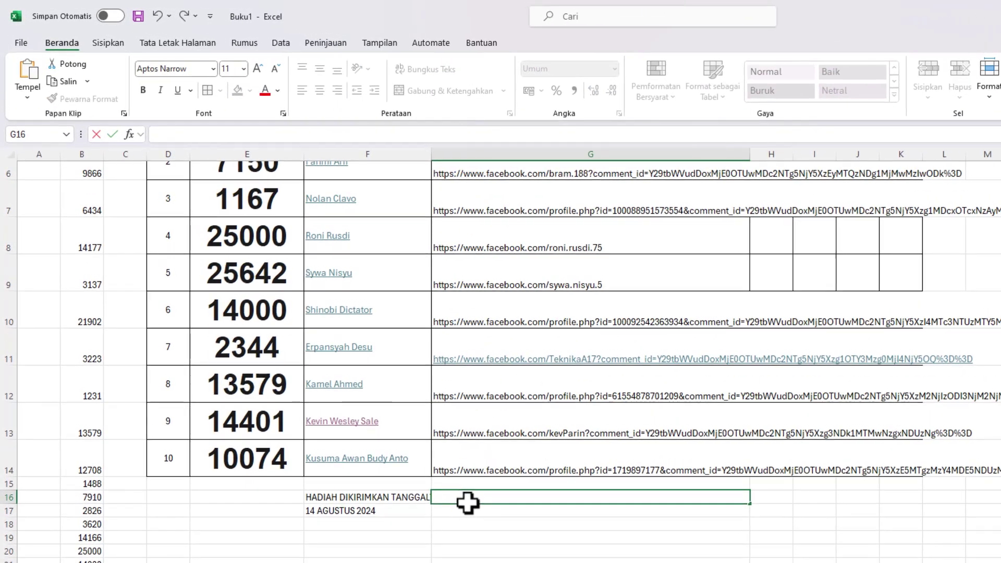
type("REWARS")
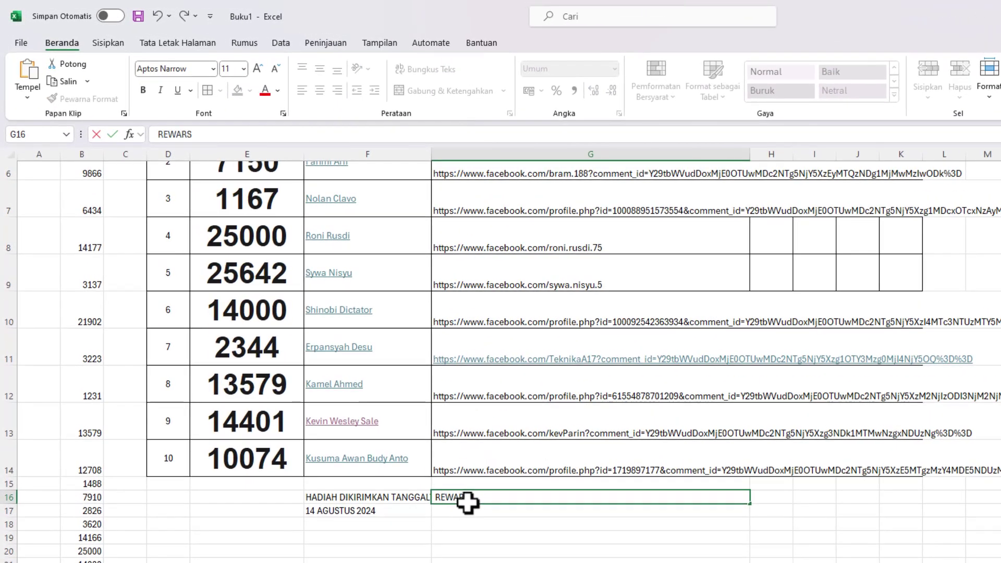
type(" SE")
type("ENT ON")
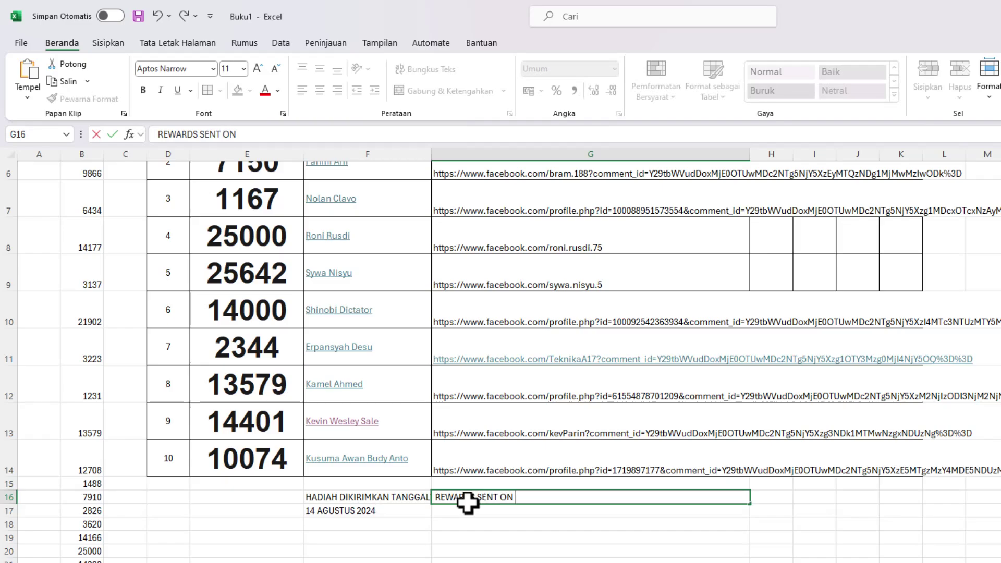
type(" 14TH AUGU")
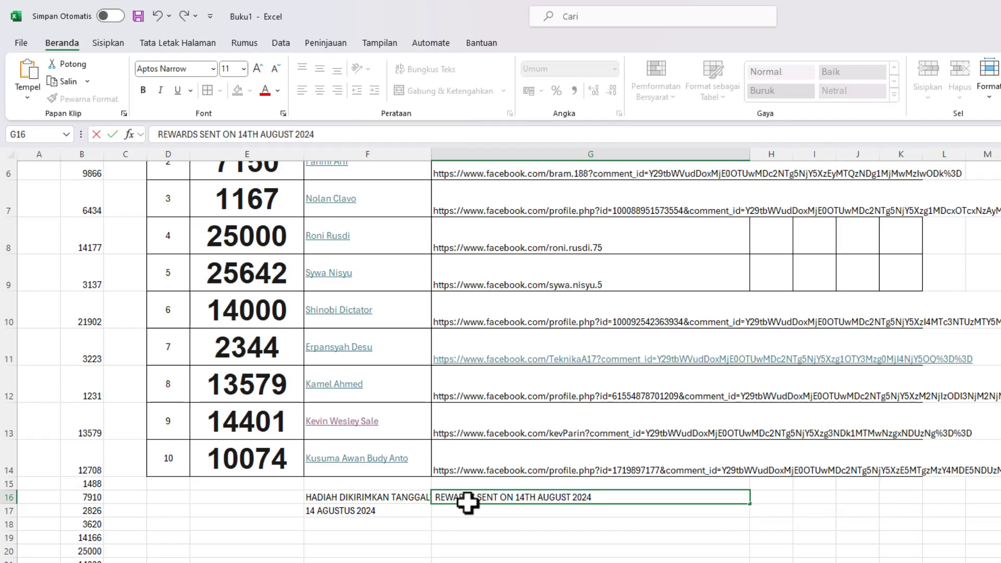
type("ST 2024")
left_click(485, 520)
Make the reward date notes in F16:G17 bold and center them horizontally and vertically.
left_click_drag(386, 501, 444, 507)
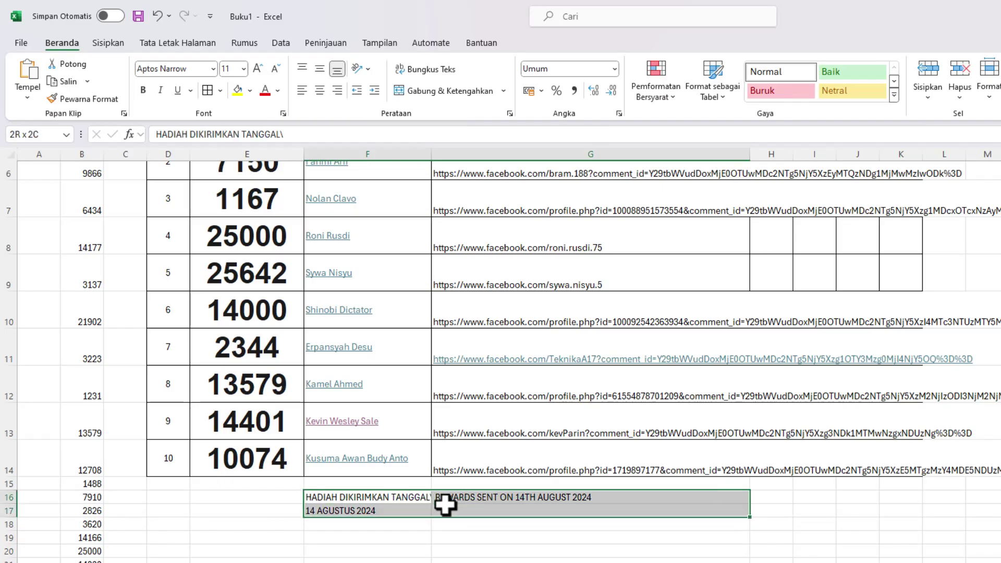
left_click(143, 90)
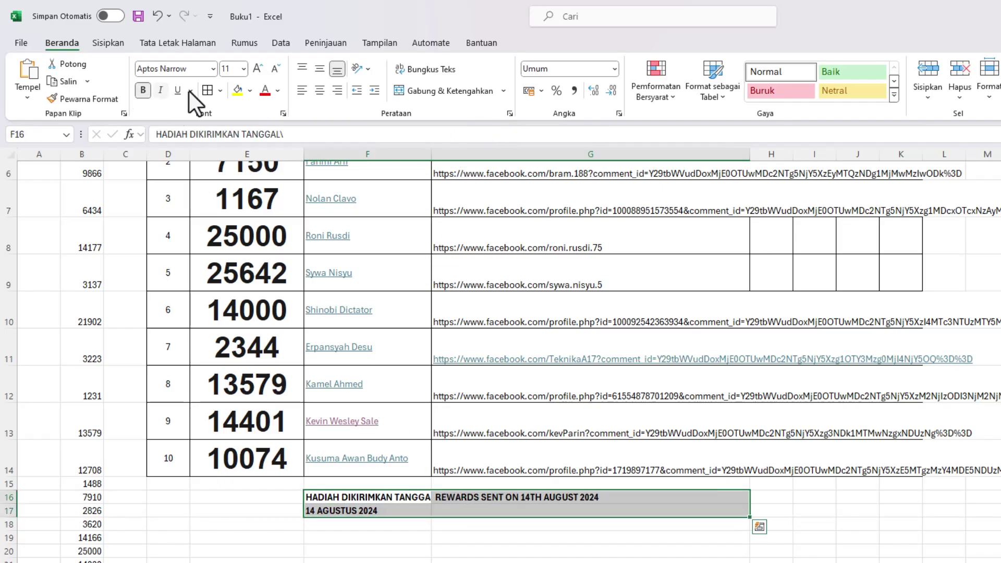
left_click(325, 91)
left_click(321, 71)
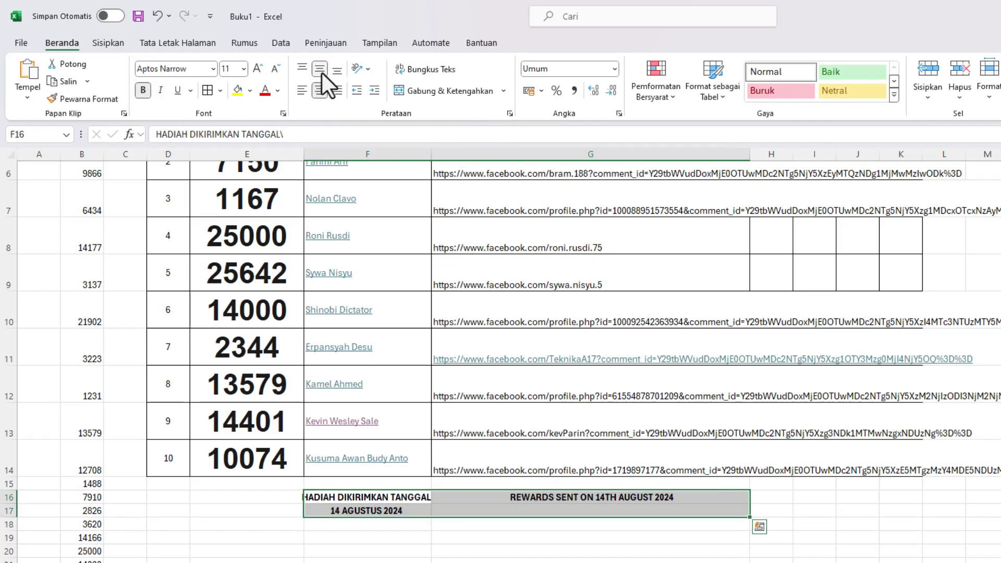
left_click(586, 513)
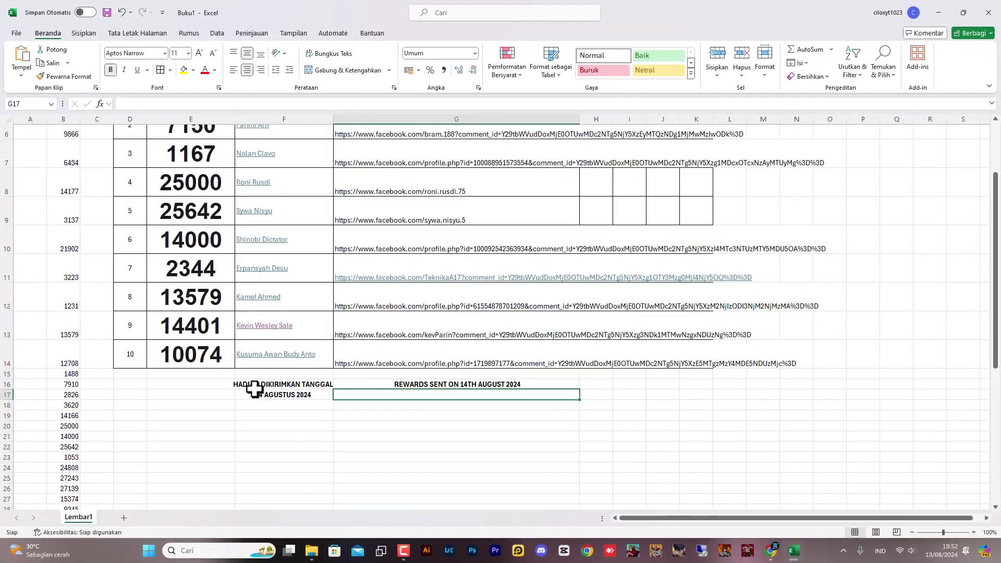
Set the font size of the reward date notes in F16:G17 to 10.
left_click_drag(255, 388, 337, 399)
left_click(269, 392)
left_click_drag(269, 386, 347, 392)
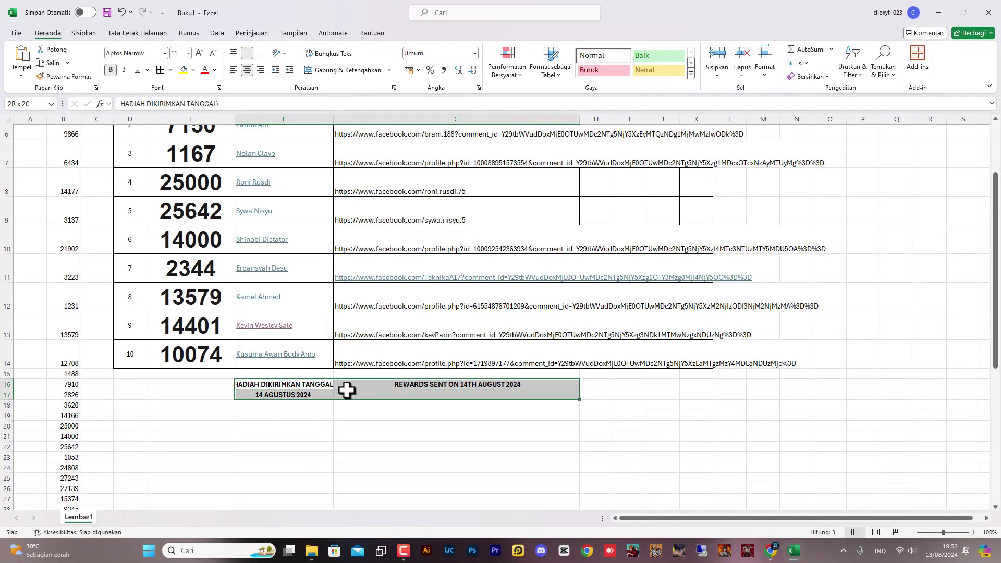
left_click(198, 54)
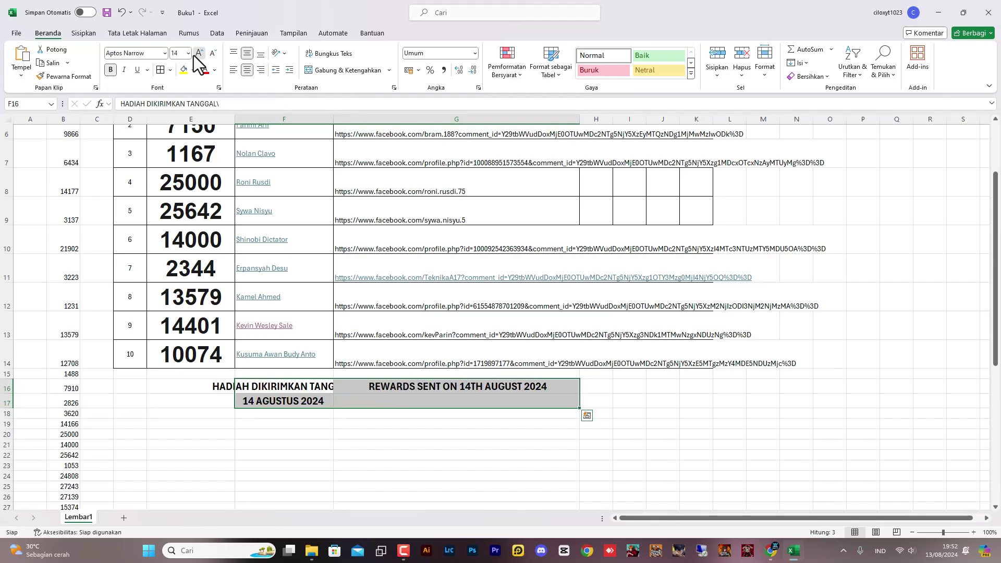
left_click(198, 53)
left_click(213, 53)
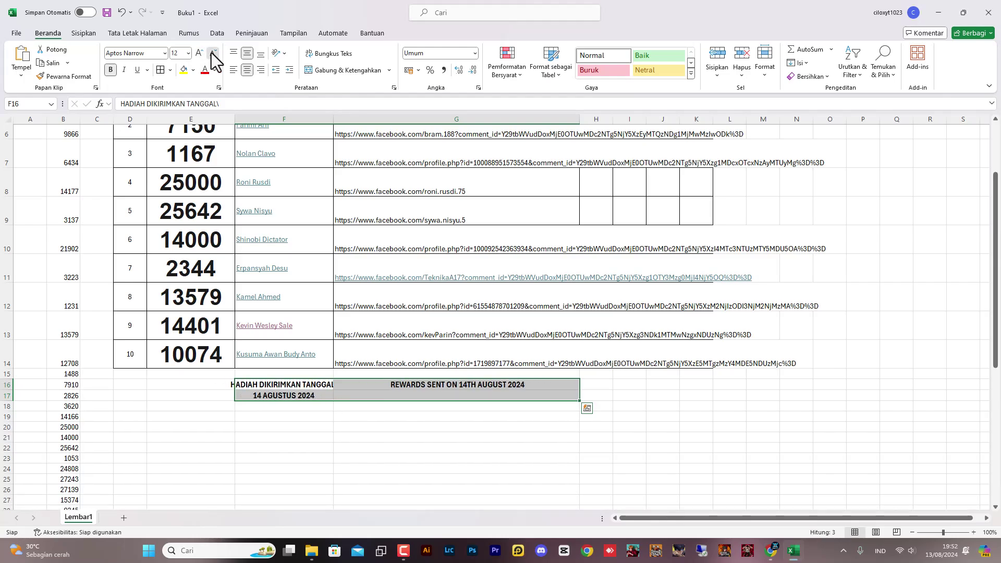
left_click(213, 53)
left_click(212, 53)
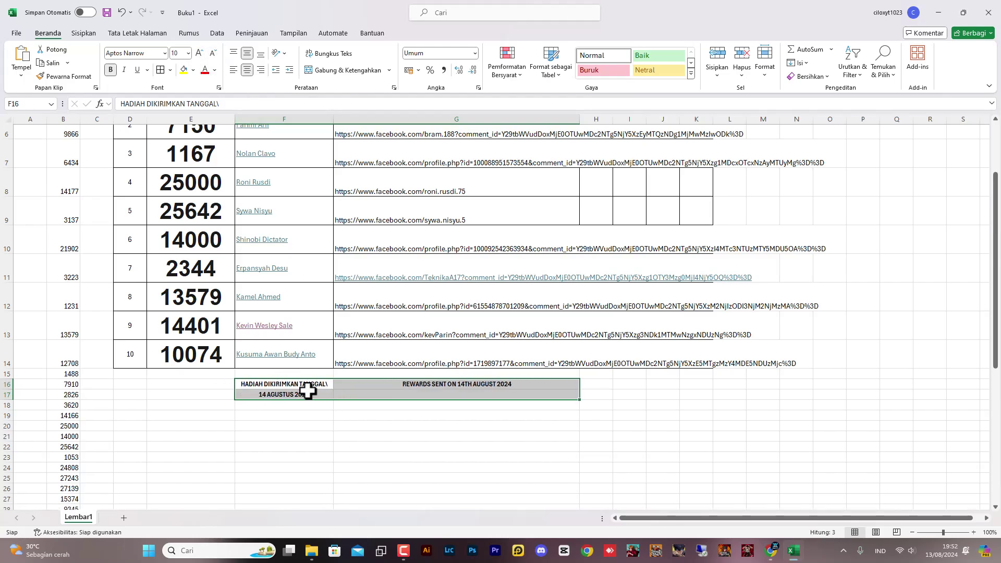
left_click(596, 415)
scroll(563, 425, "up", 2)
scroll(583, 463, "down", 2)
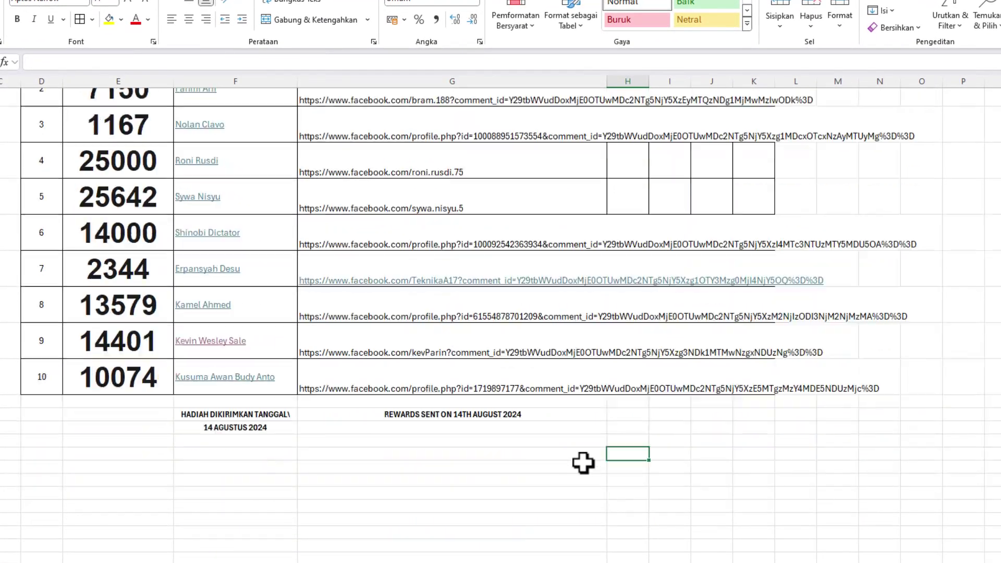
scroll(614, 230, "up", 2)
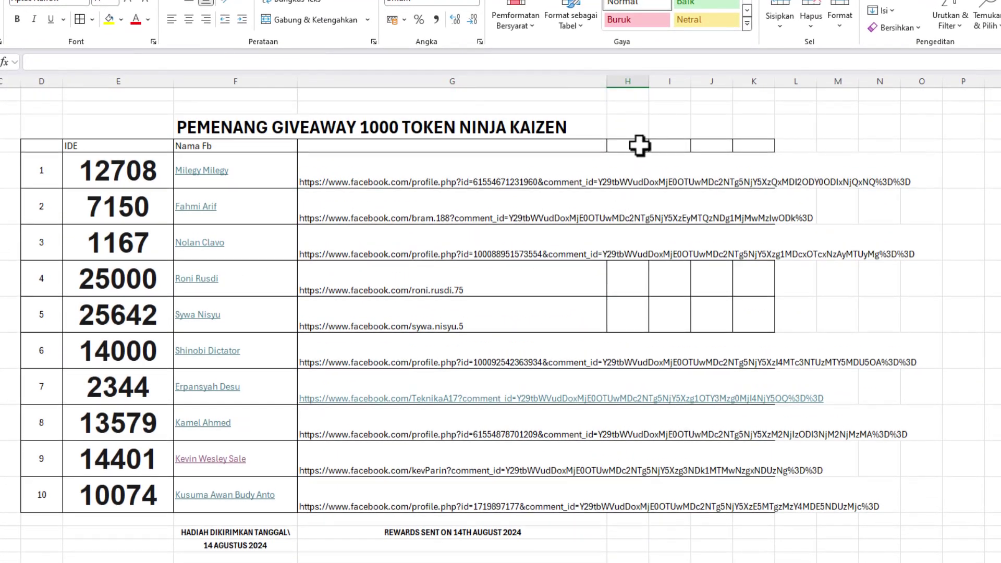
left_click_drag(640, 145, 760, 478)
scroll(572, 338, "down", 3)
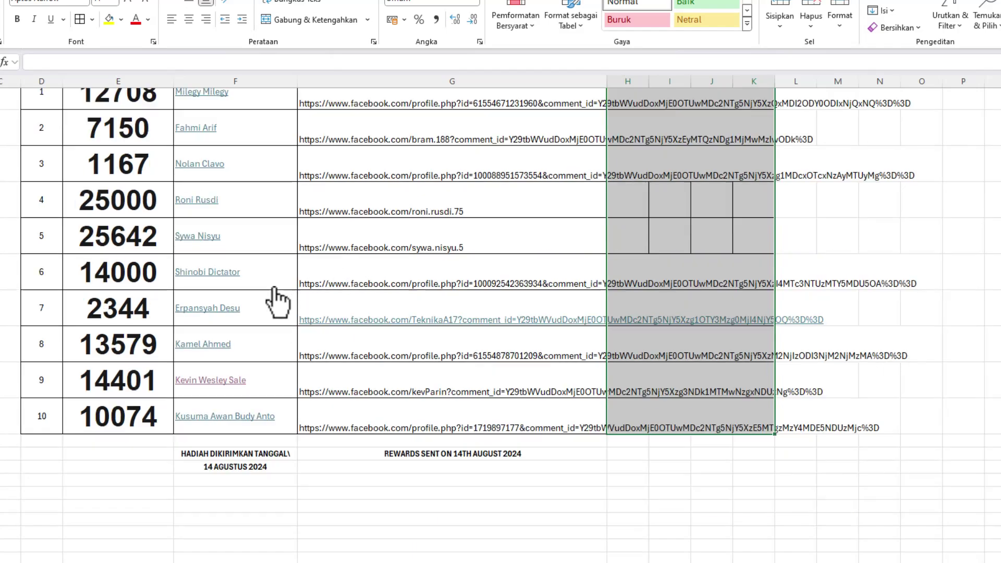
scroll(485, 460, "up", 2)
scroll(585, 280, "up", 1)
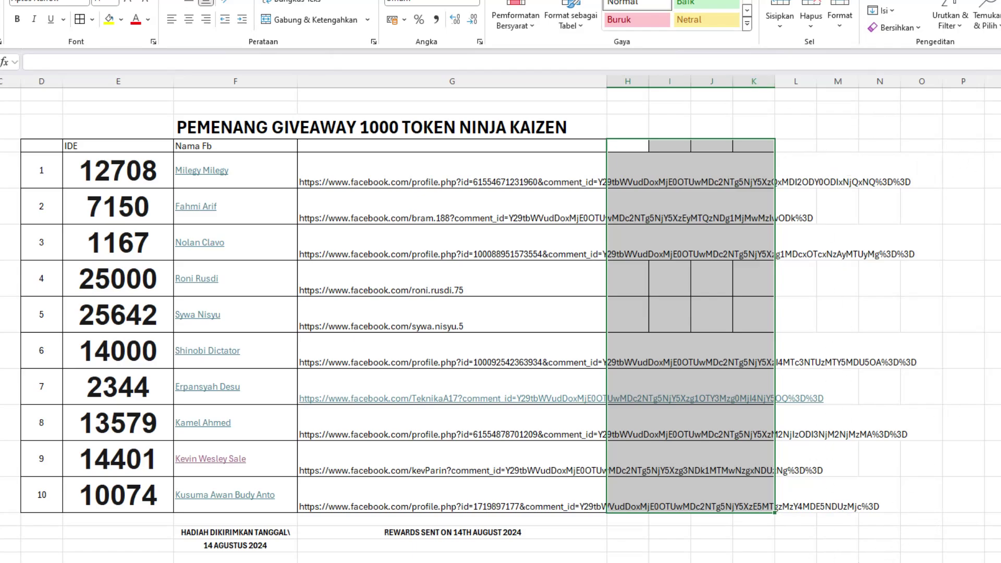
Switch to the Facebook giveaway post in Chrome, review its prize and rules, and return to the Excel sheet.
left_click(832, 562)
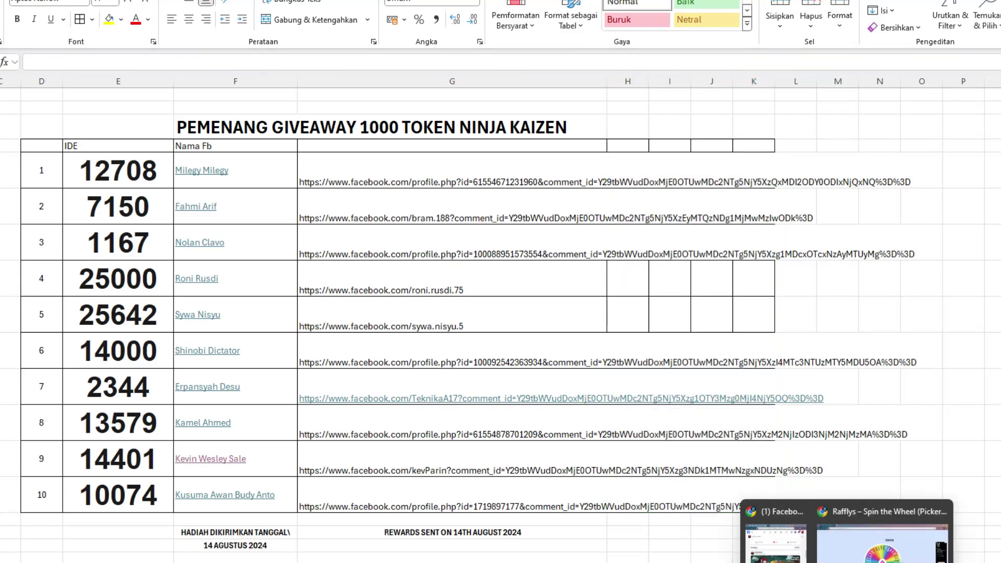
left_click(776, 543)
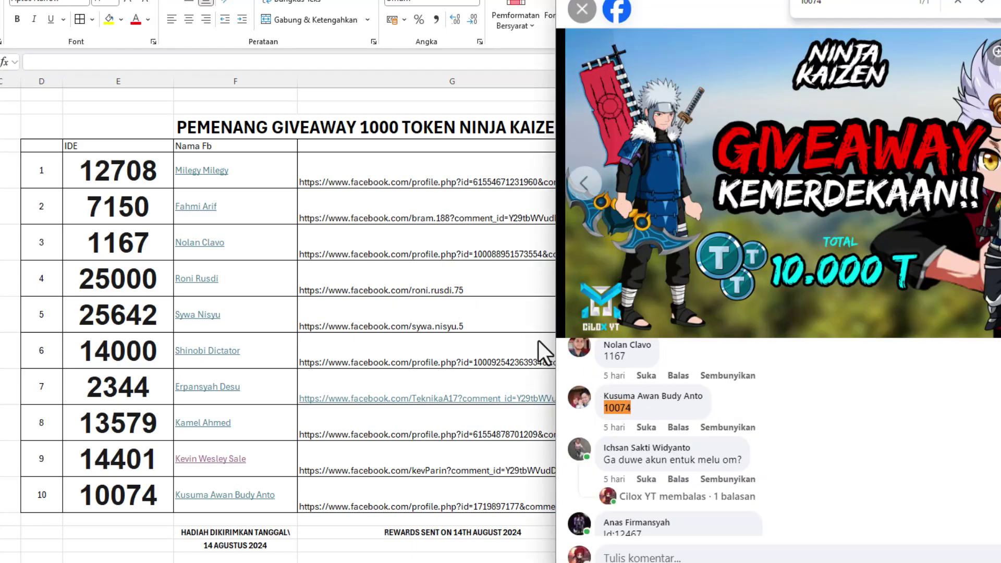
scroll(687, 393, "up", 10)
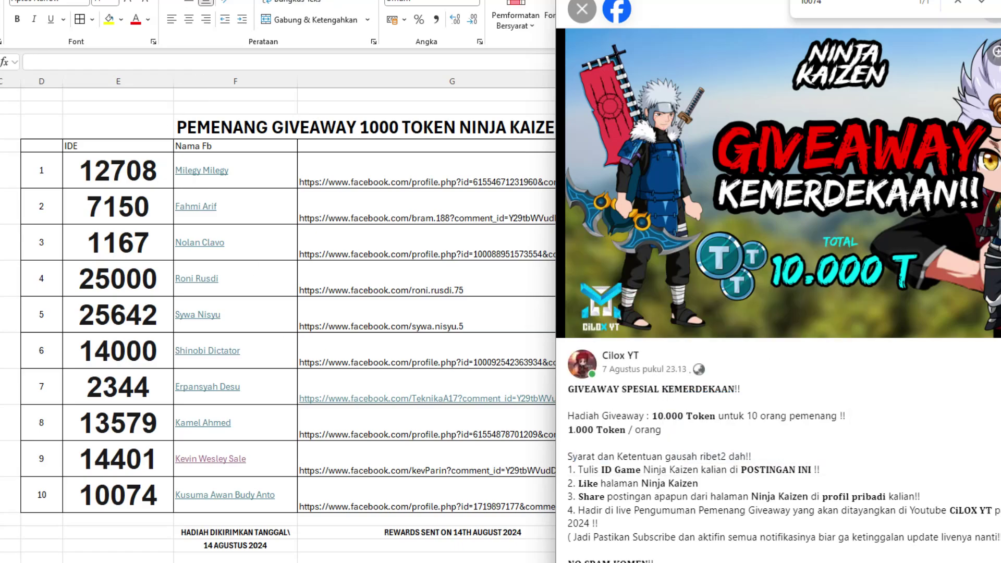
left_click(435, 534)
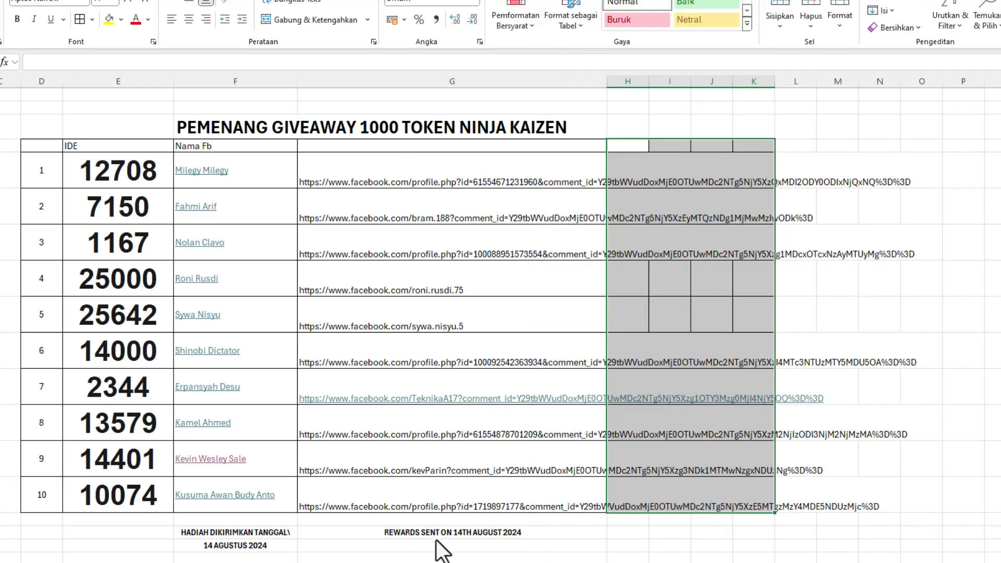